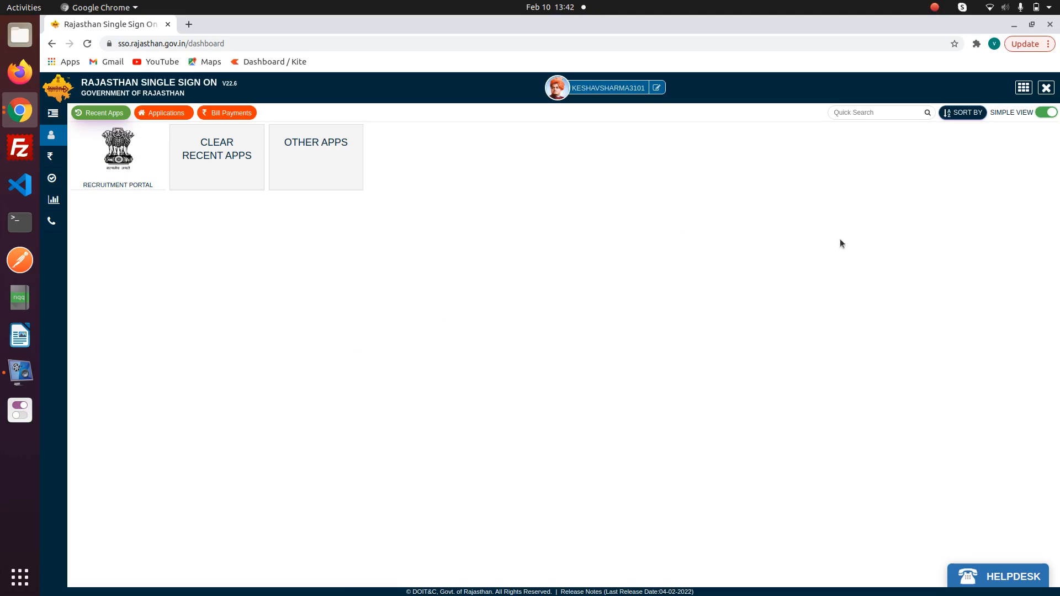
# - Search SSO apps for 'rec', clear the search, and launch the Recruitment Portal tile
pyautogui.click(852, 113)
pyautogui.write('rec')
pyautogui.press('BackSpace')
pyautogui.press('BackSpace')
pyautogui.press('BackSpace')
pyautogui.click(122, 143)
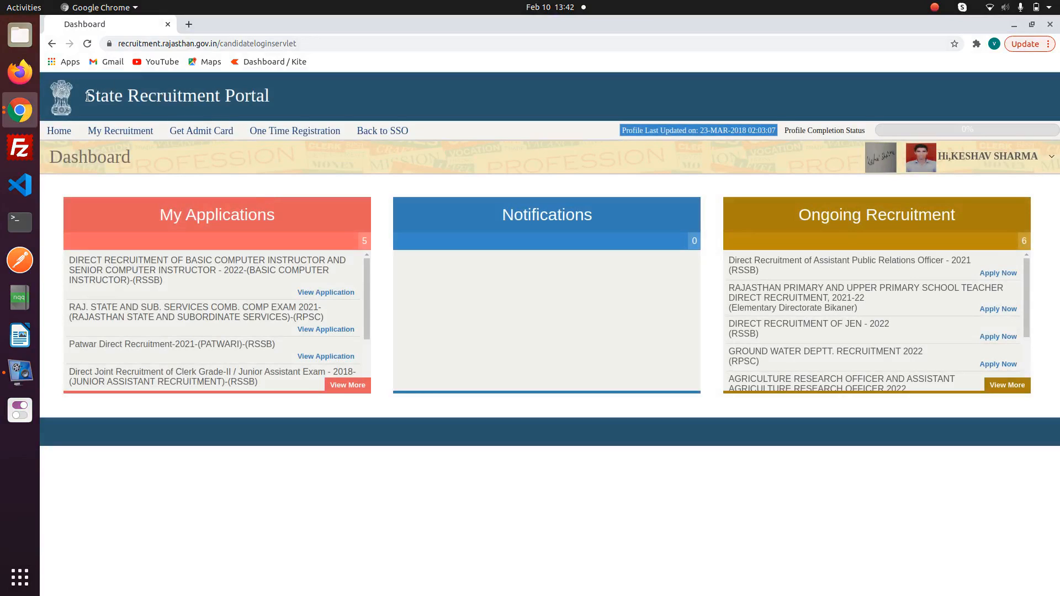
# - Scroll the Ongoing Recruitment list and apply to the Computer Instructor 2022 recruitment
pyautogui.moveTo(87, 97); pyautogui.dragTo(296, 103)
pyautogui.click(296, 103)
pyautogui.moveTo(158, 216); pyautogui.dragTo(294, 214)
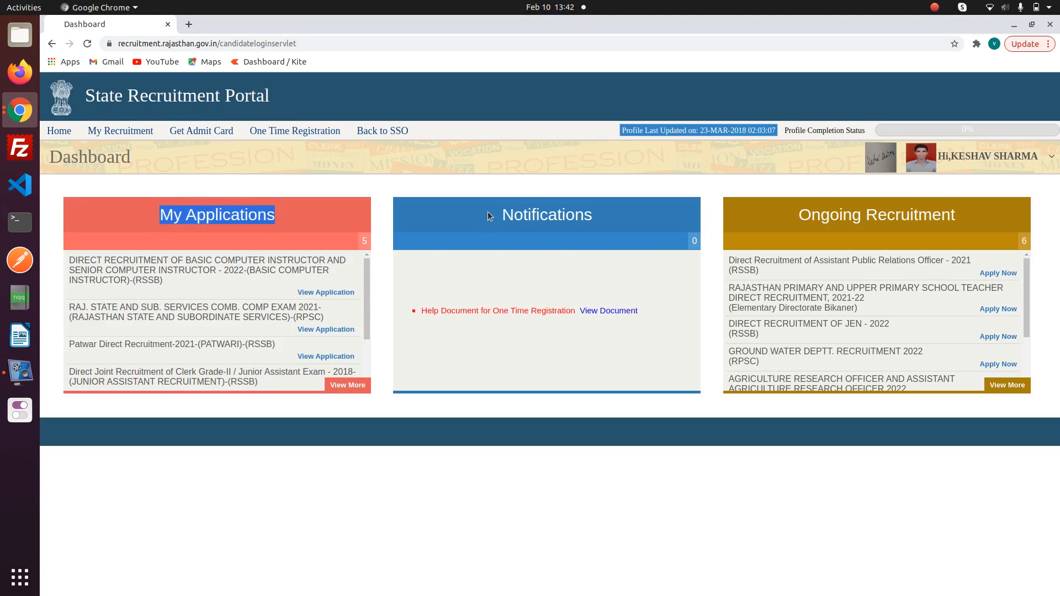
pyautogui.moveTo(488, 216); pyautogui.dragTo(823, 214)
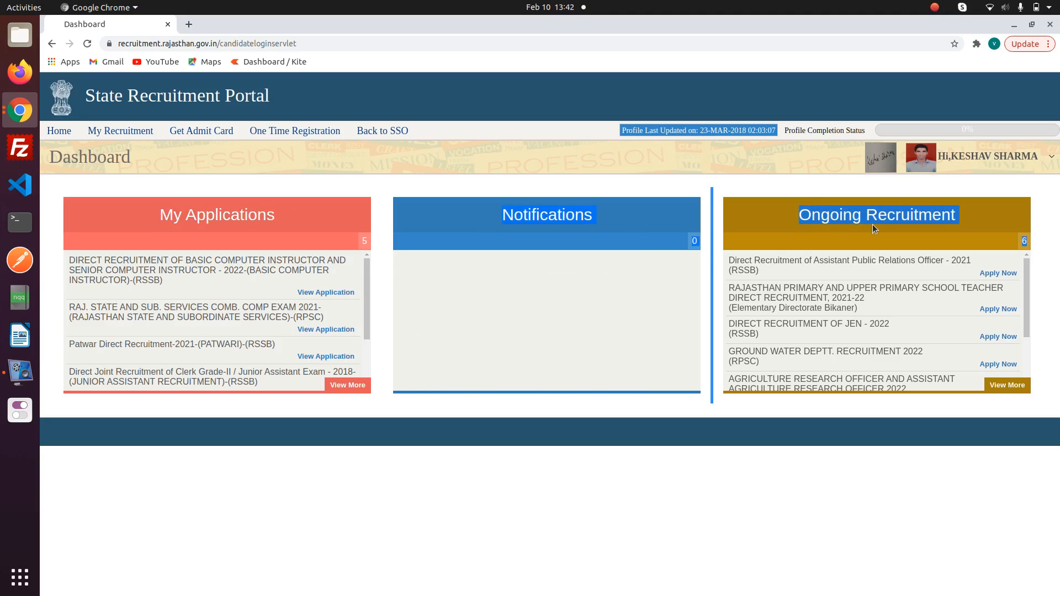
pyautogui.click(978, 212)
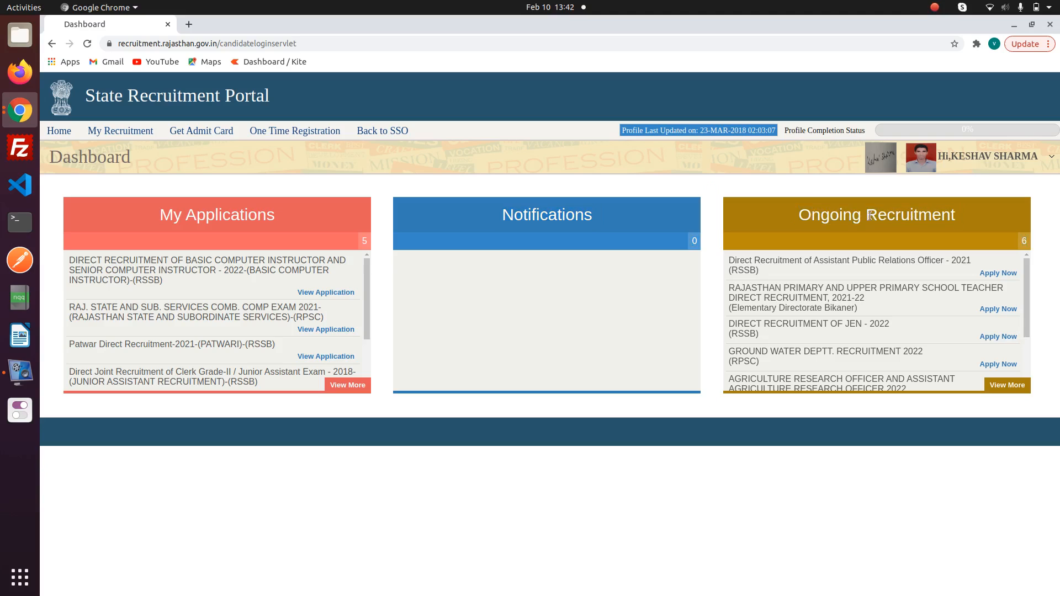
pyautogui.moveTo(794, 215); pyautogui.dragTo(978, 219)
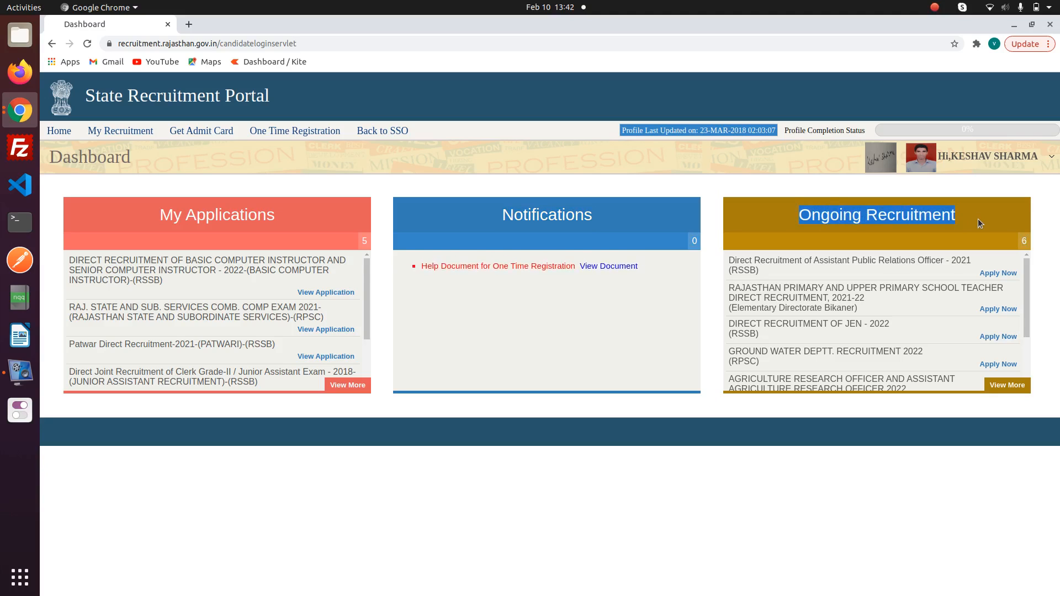
pyautogui.click(978, 218)
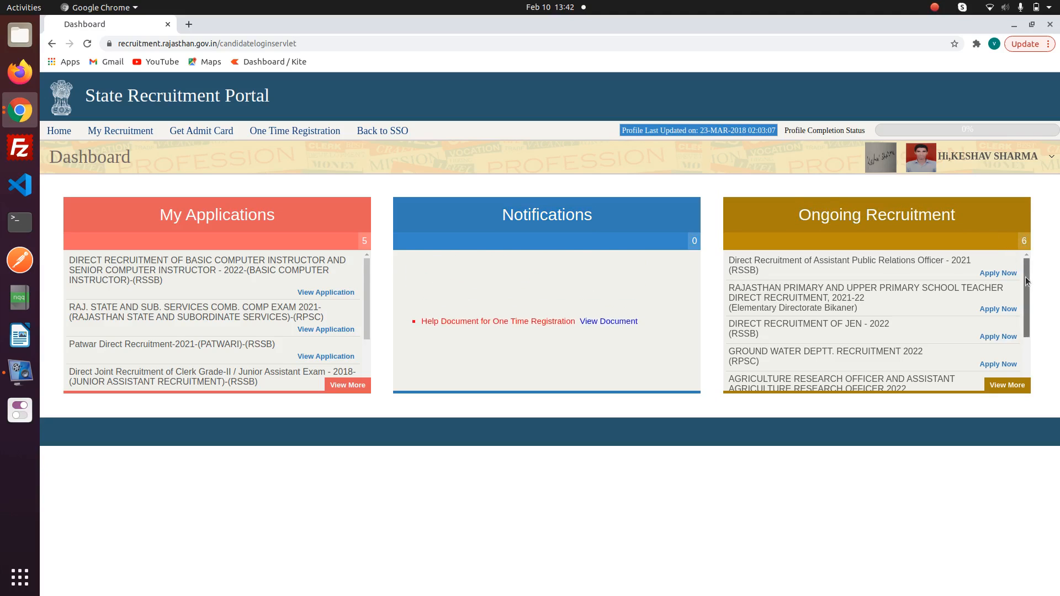
pyautogui.moveTo(1025, 277); pyautogui.dragTo(1027, 353)
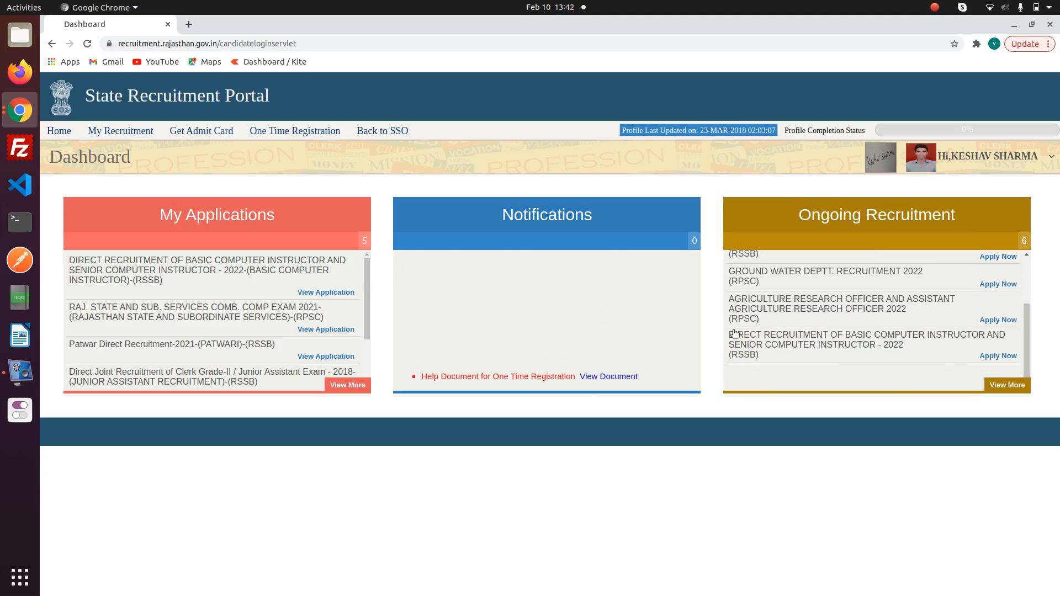
pyautogui.moveTo(723, 330); pyautogui.dragTo(872, 362)
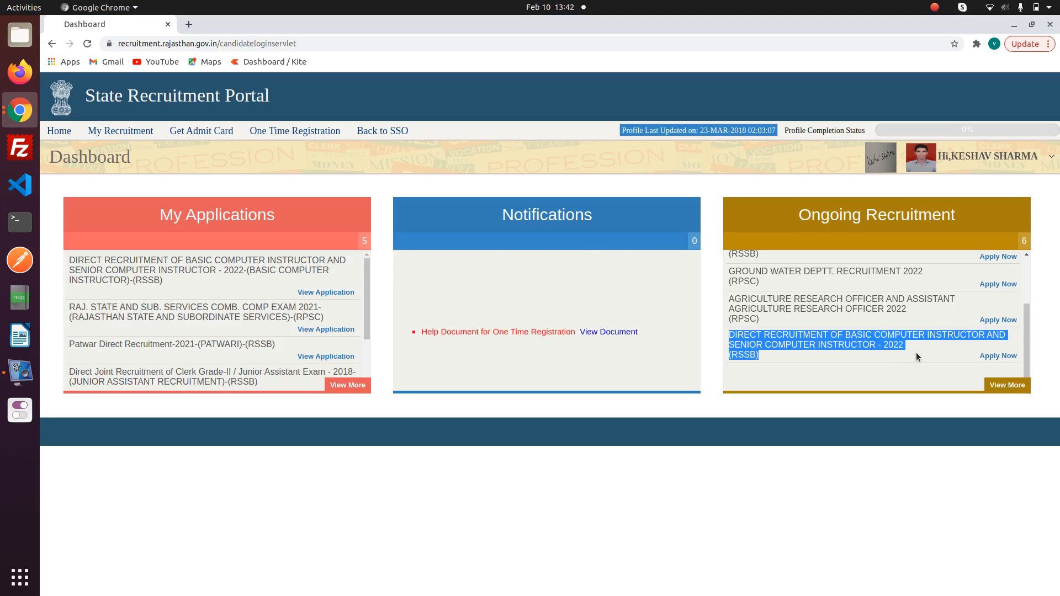
pyautogui.click(991, 357)
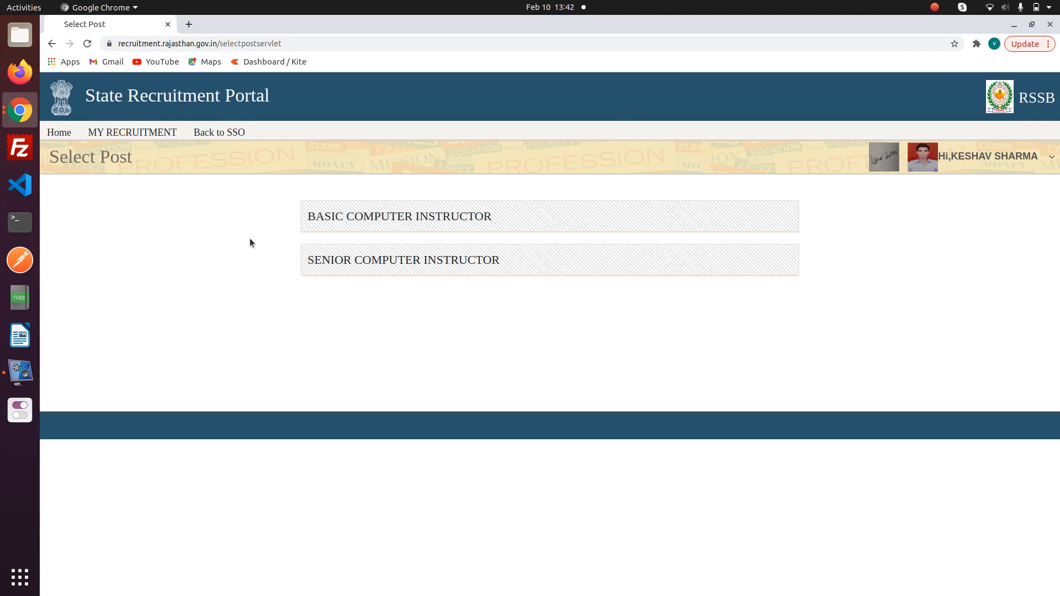
# - Try the Basic Computer Instructor post, dismiss the already-applied alert, then choose Senior Computer Instructor
pyautogui.click(337, 218)
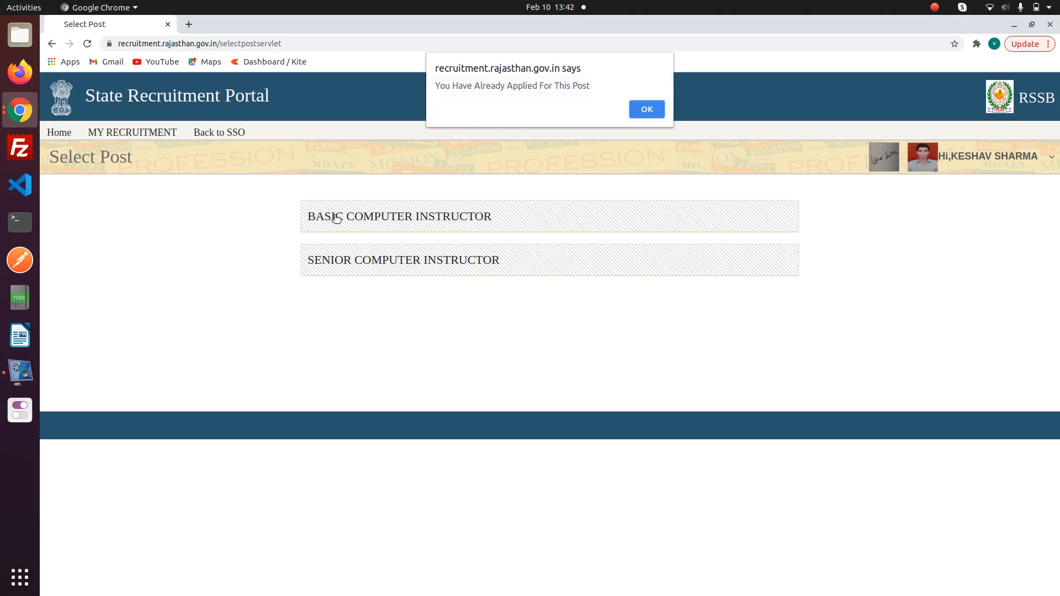
pyautogui.click(657, 109)
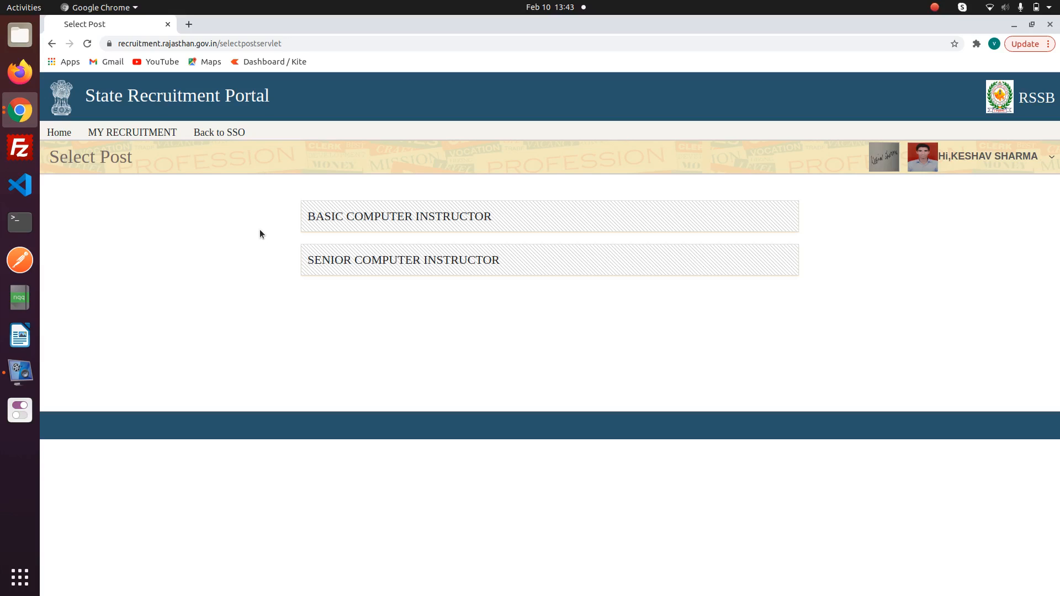
pyautogui.click(399, 261)
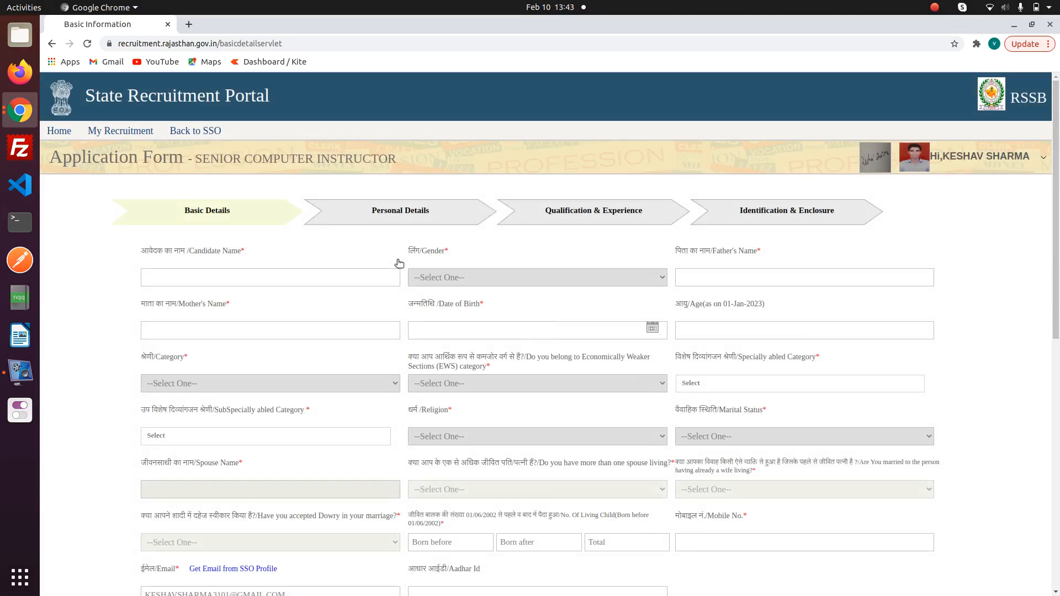
# - Enter the candidate's name, gender Male, and the father's and mother's names
pyautogui.click(319, 278)
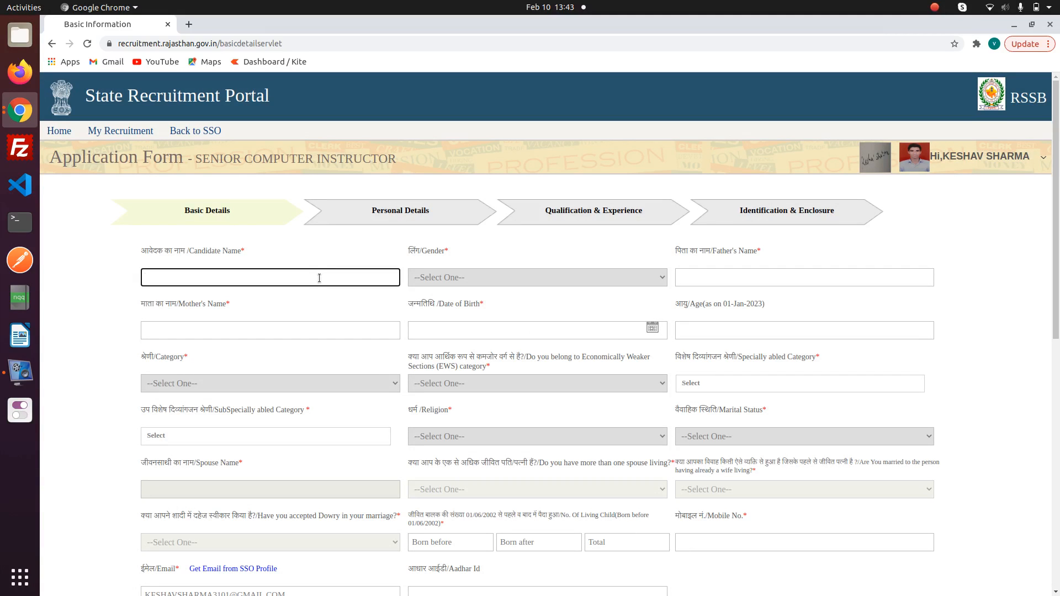
pyautogui.click(503, 279)
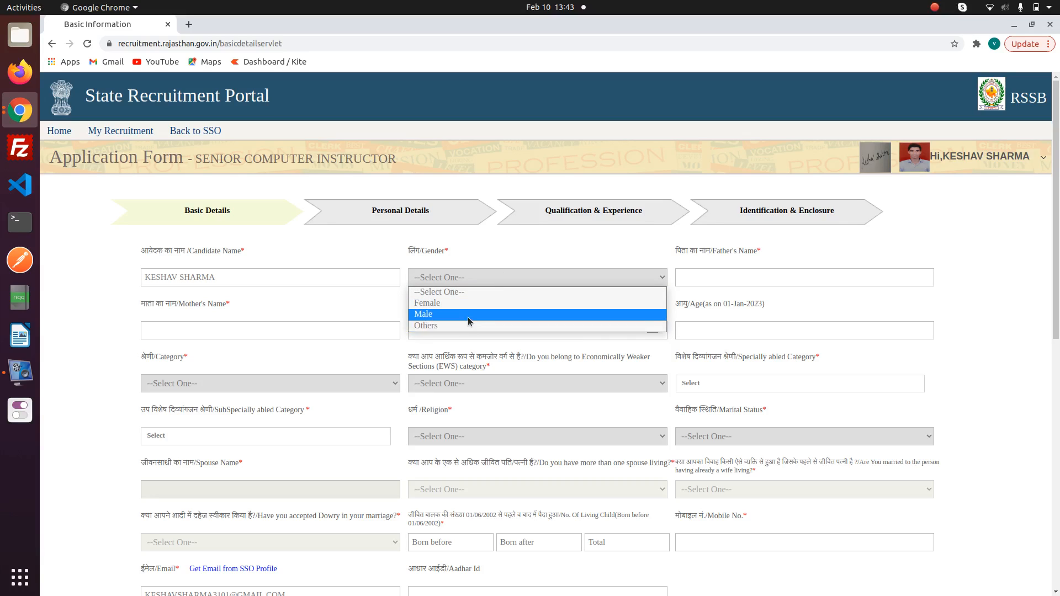
pyautogui.click(468, 315)
pyautogui.click(695, 275)
pyautogui.write('FDHJVHFJGHK')
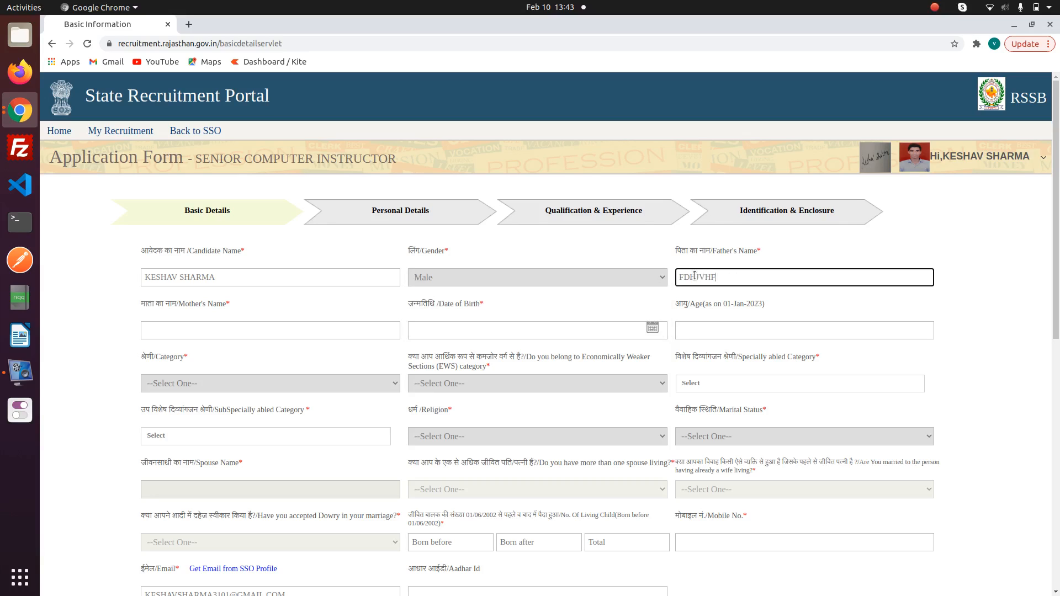
pyautogui.click(254, 329)
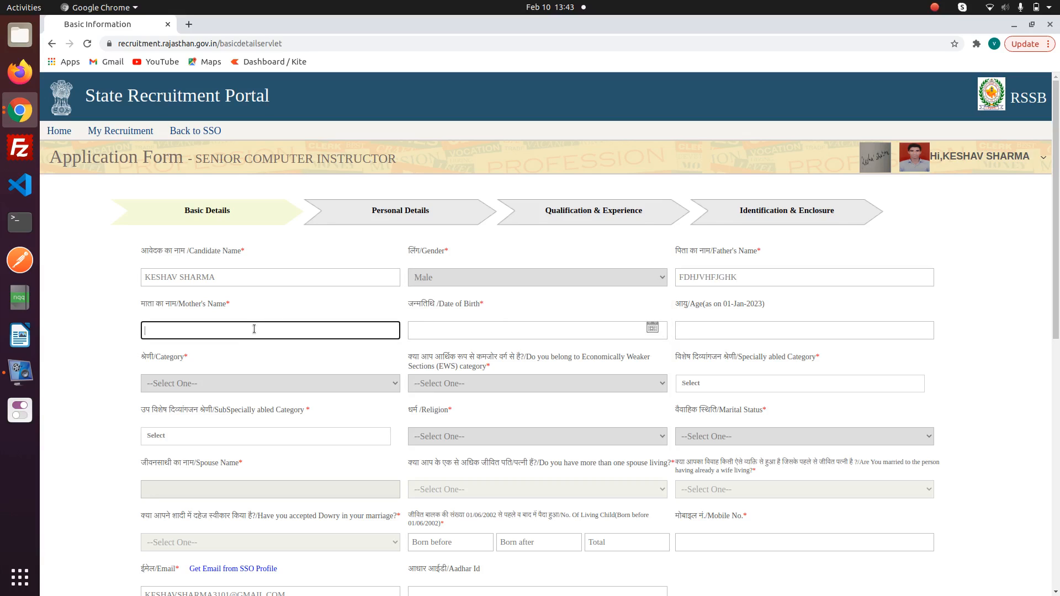
pyautogui.write('DFGHGHJHK')
# - Set the date of birth to 05-Feb-2001 in the calendar
pyautogui.click(658, 329)
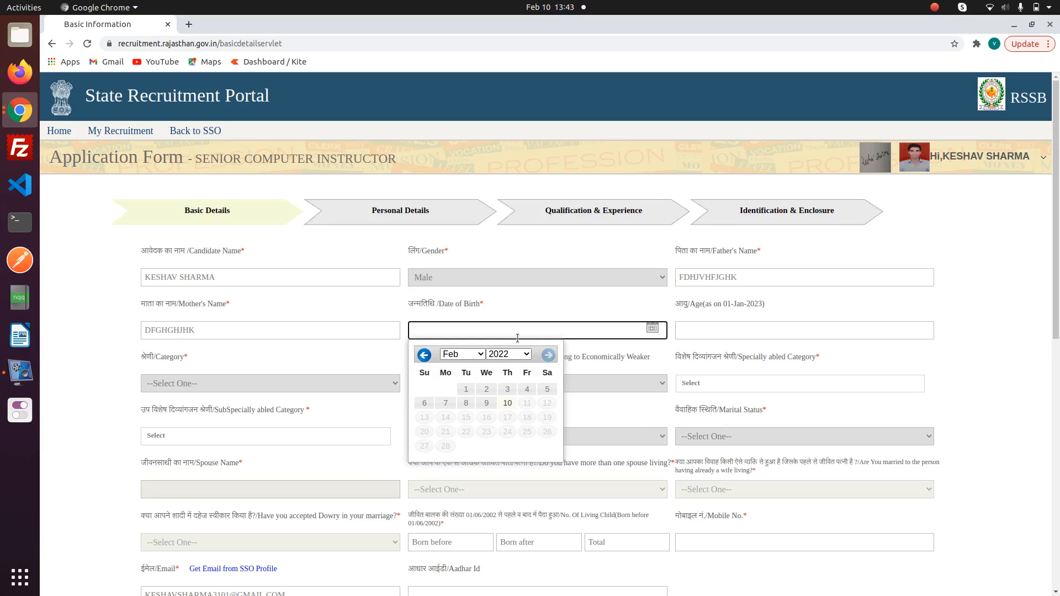
pyautogui.click(496, 359)
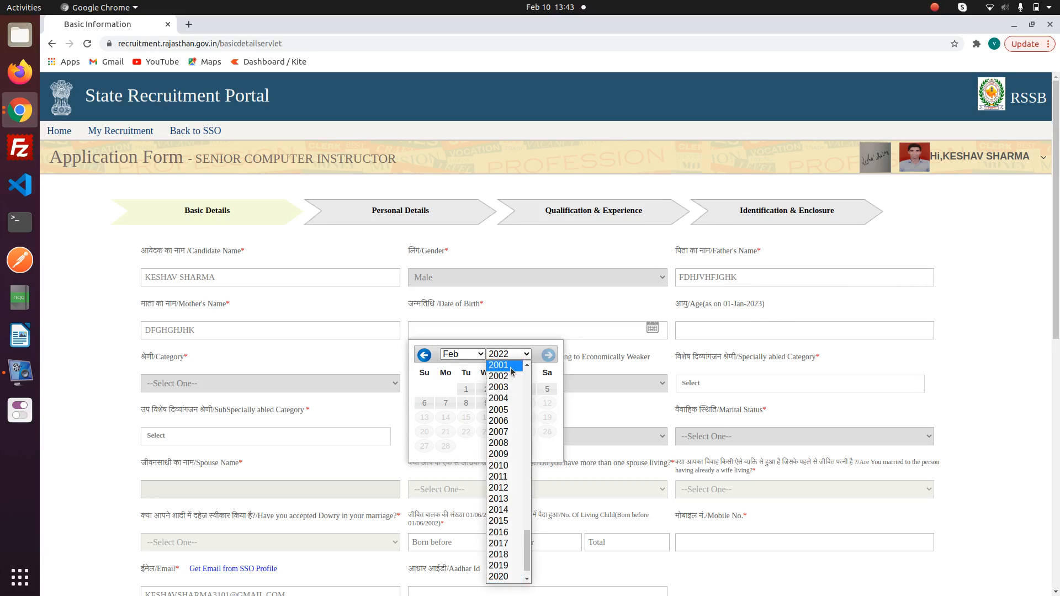
pyautogui.click(491, 365)
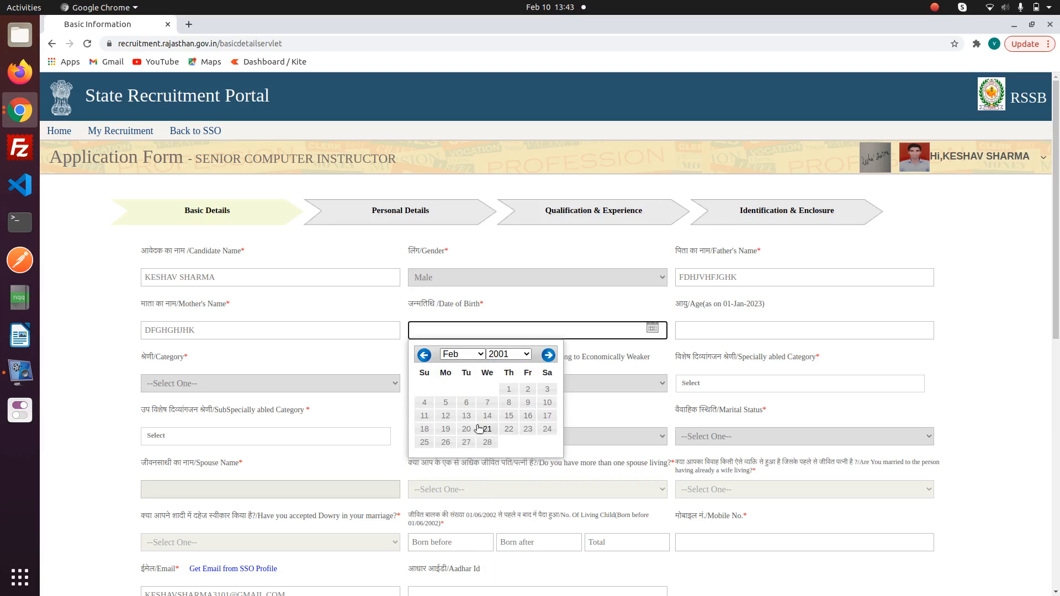
pyautogui.click(446, 402)
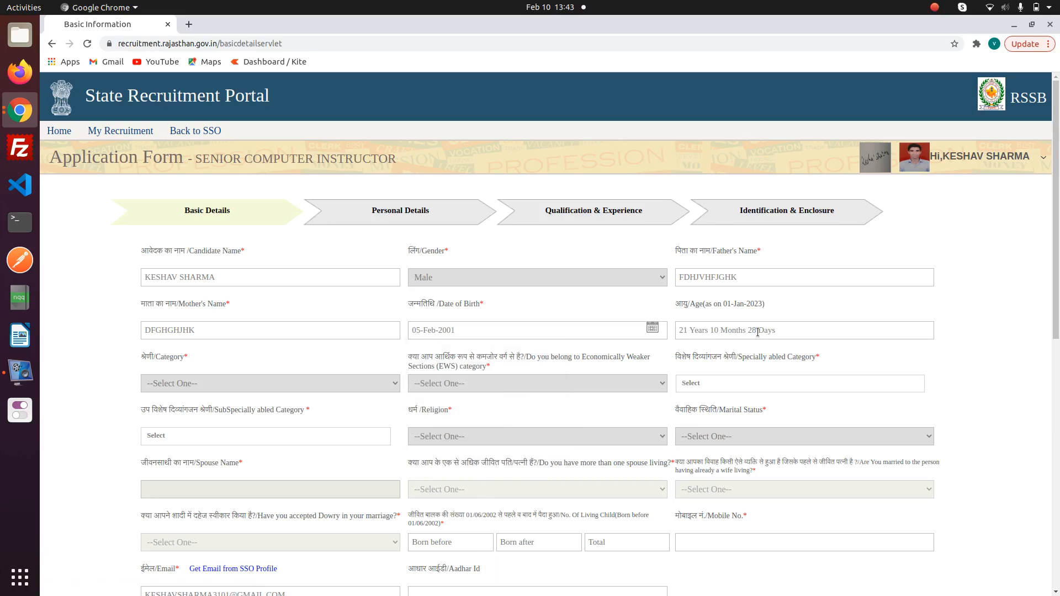
pyautogui.scroll(-1, 549, 359)
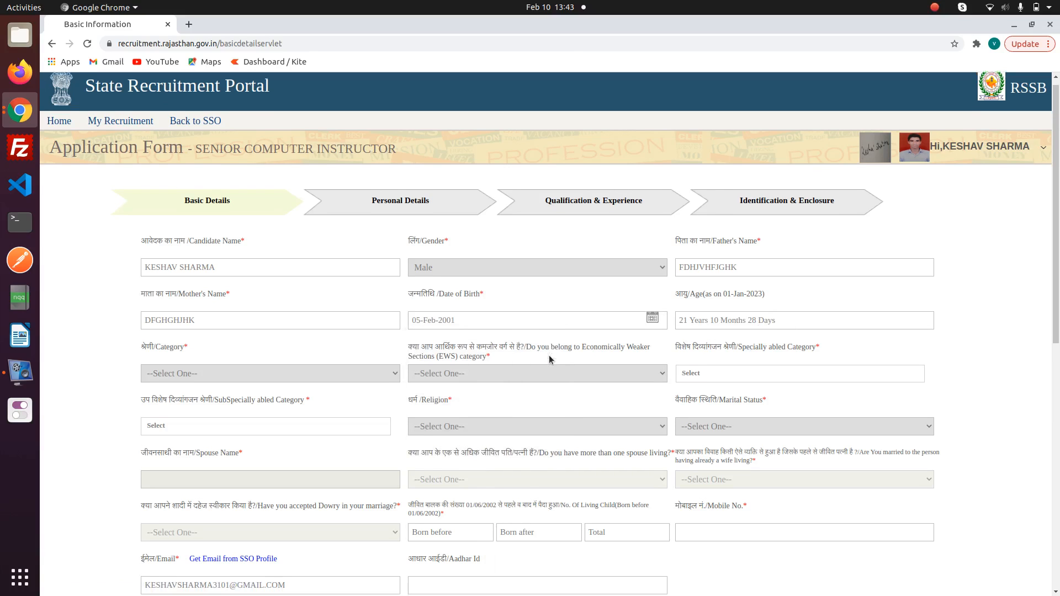
# - Set category GENERAL, EWS No, and specially abled category Not Applicable
pyautogui.click(296, 353)
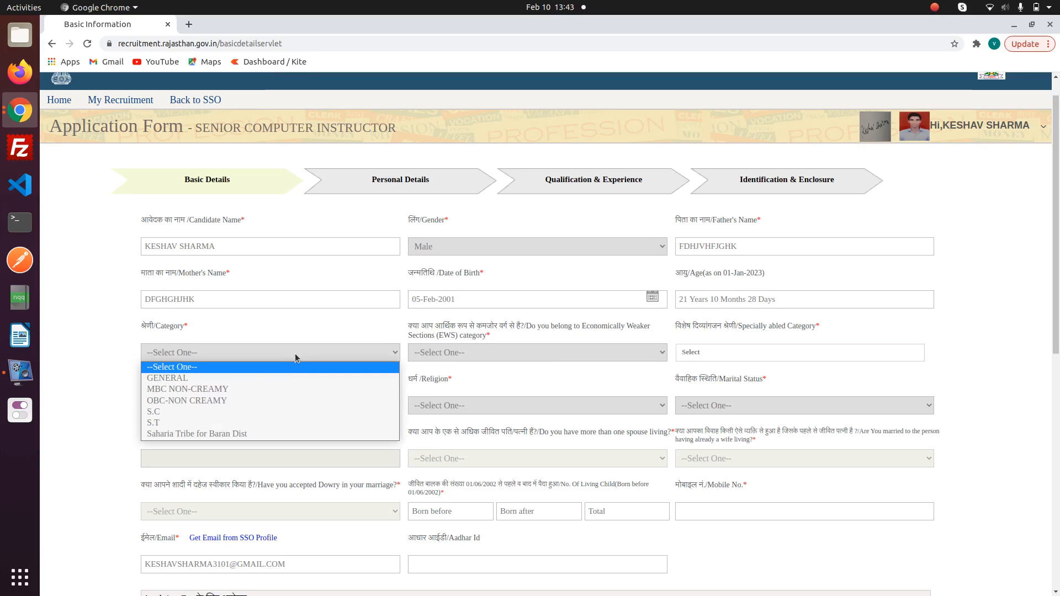
pyautogui.click(207, 378)
pyautogui.click(440, 354)
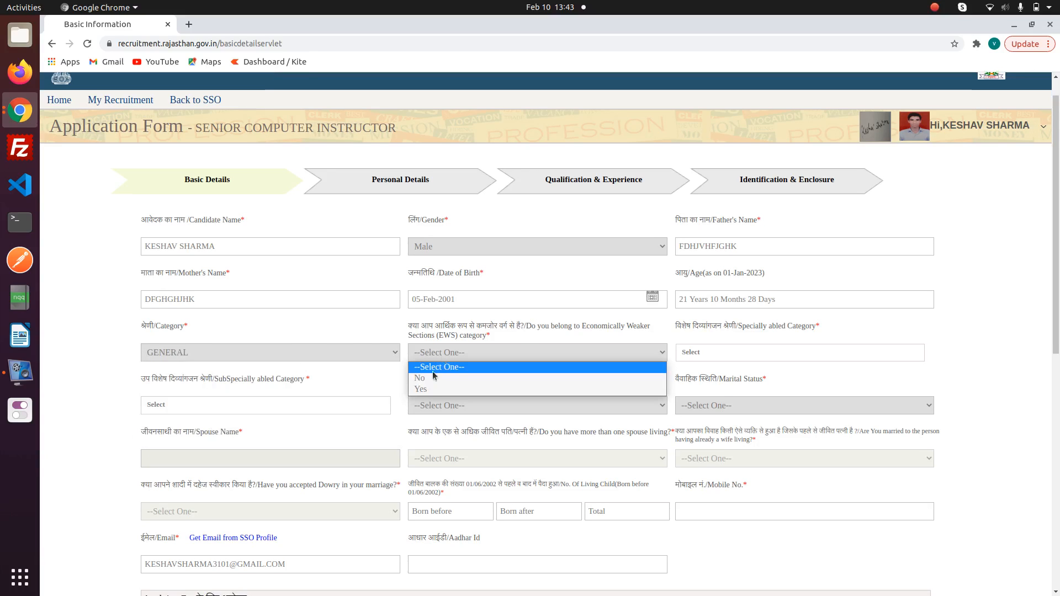
pyautogui.click(423, 382)
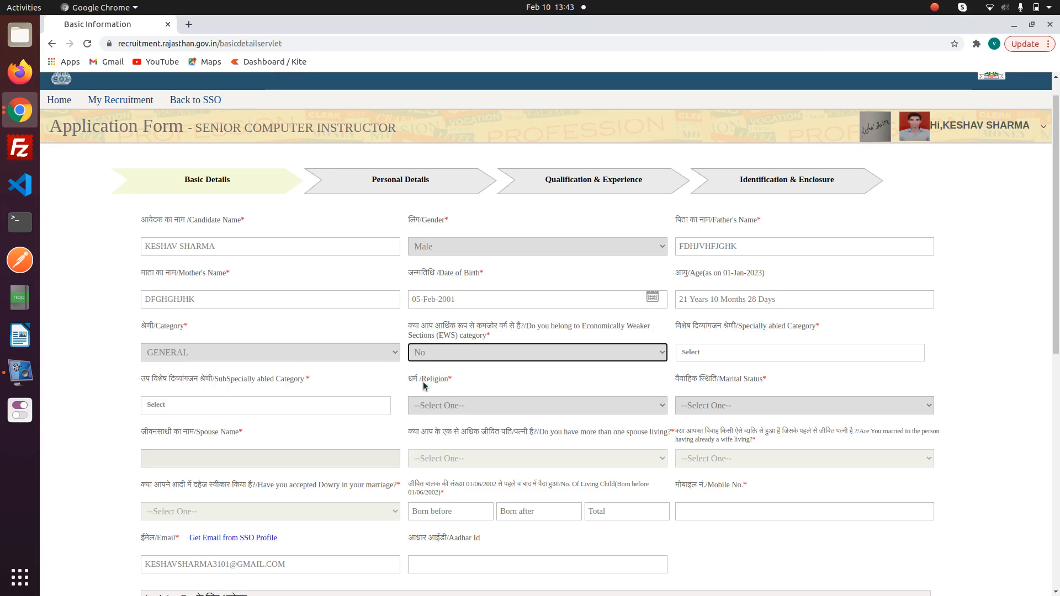
pyautogui.click(735, 358)
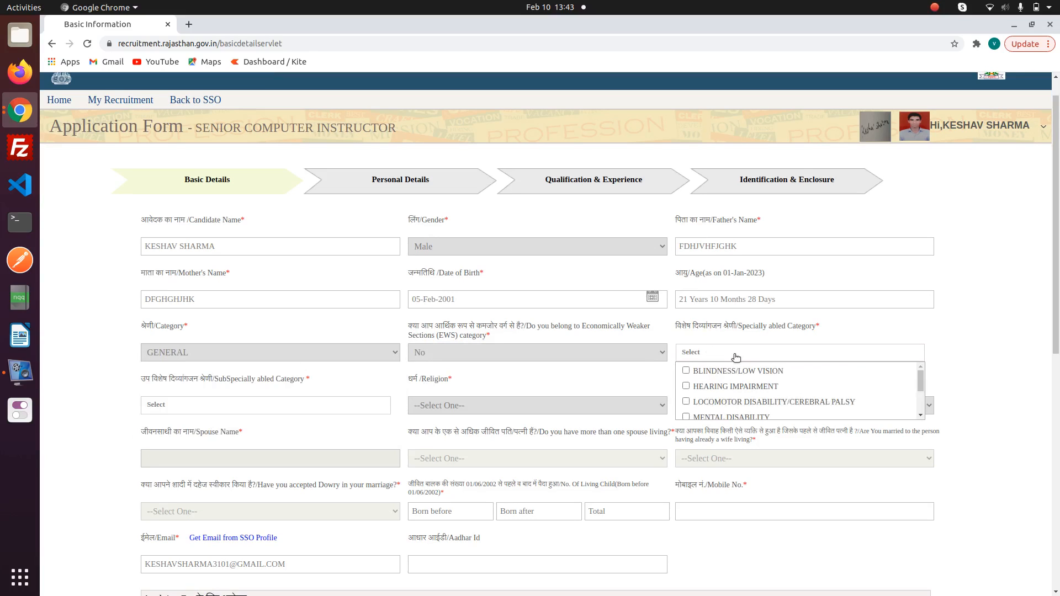
pyautogui.click(735, 358)
pyautogui.click(734, 359)
pyautogui.moveTo(922, 385); pyautogui.dragTo(927, 430)
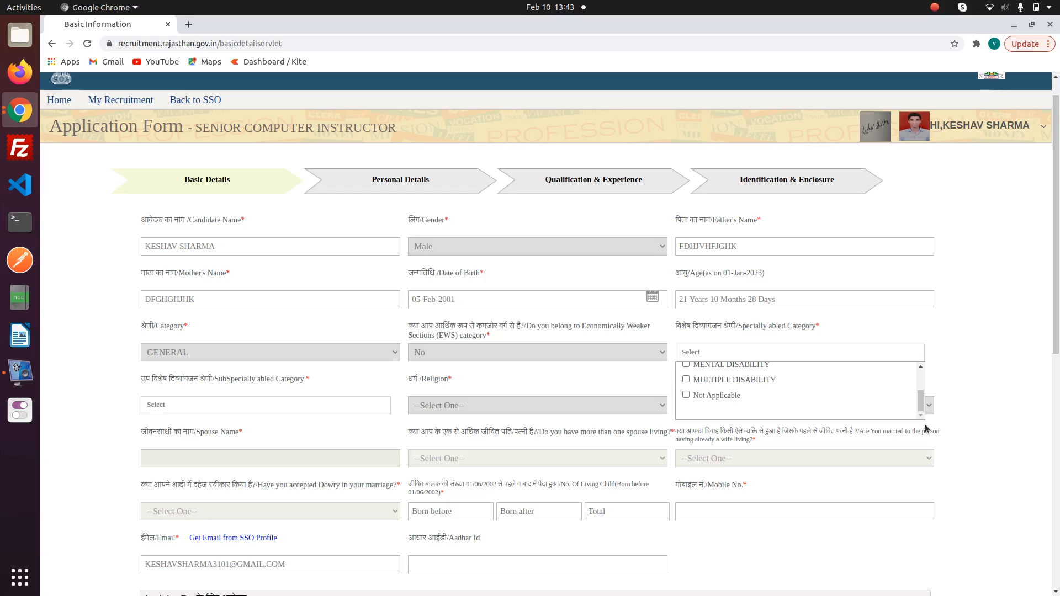
pyautogui.click(686, 395)
pyautogui.click(948, 377)
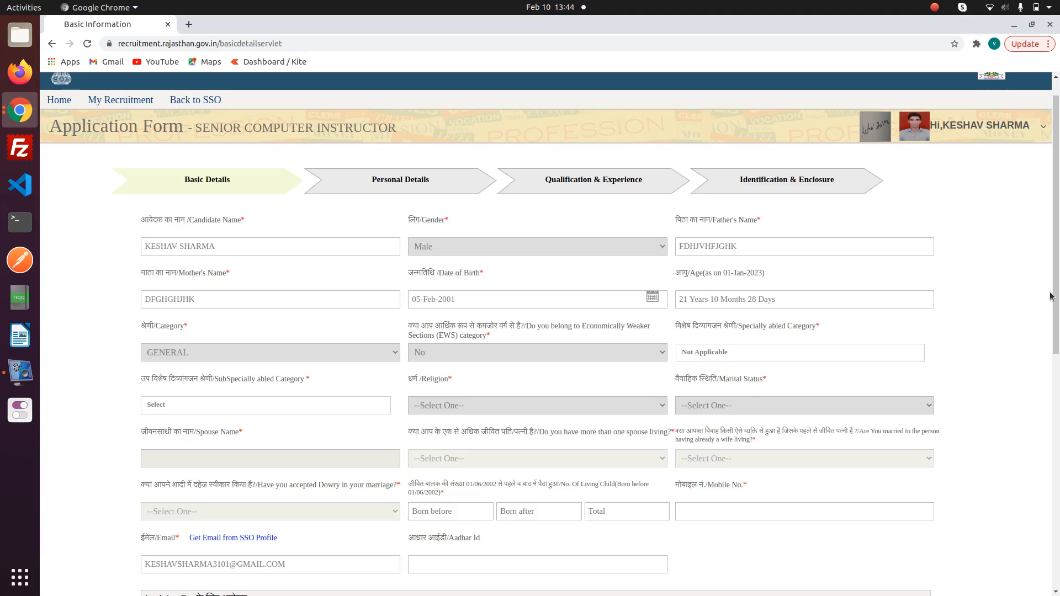
pyautogui.moveTo(1049, 292); pyautogui.dragTo(1055, 324)
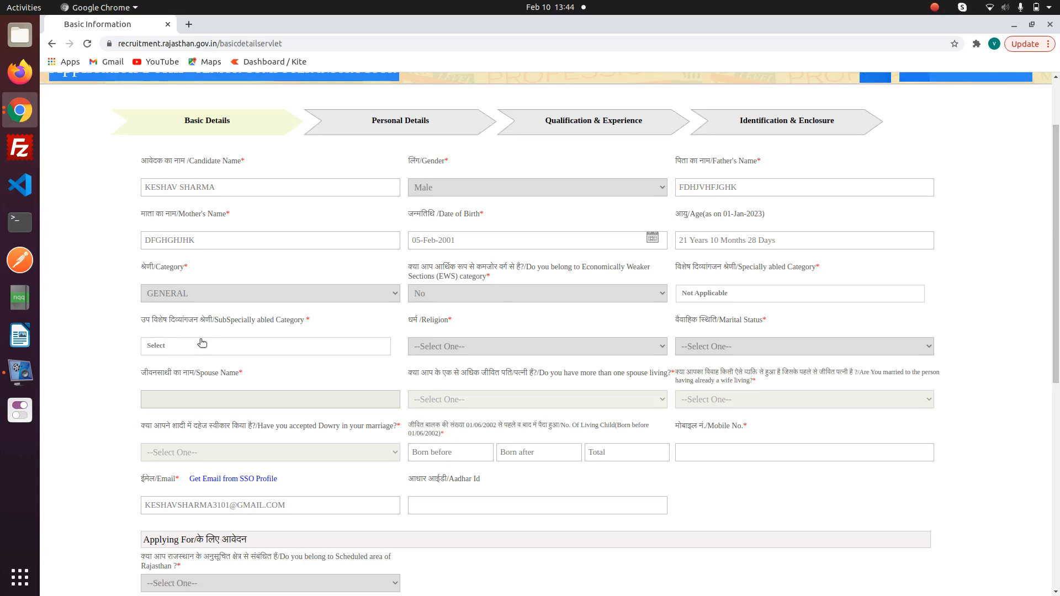
pyautogui.click(193, 353)
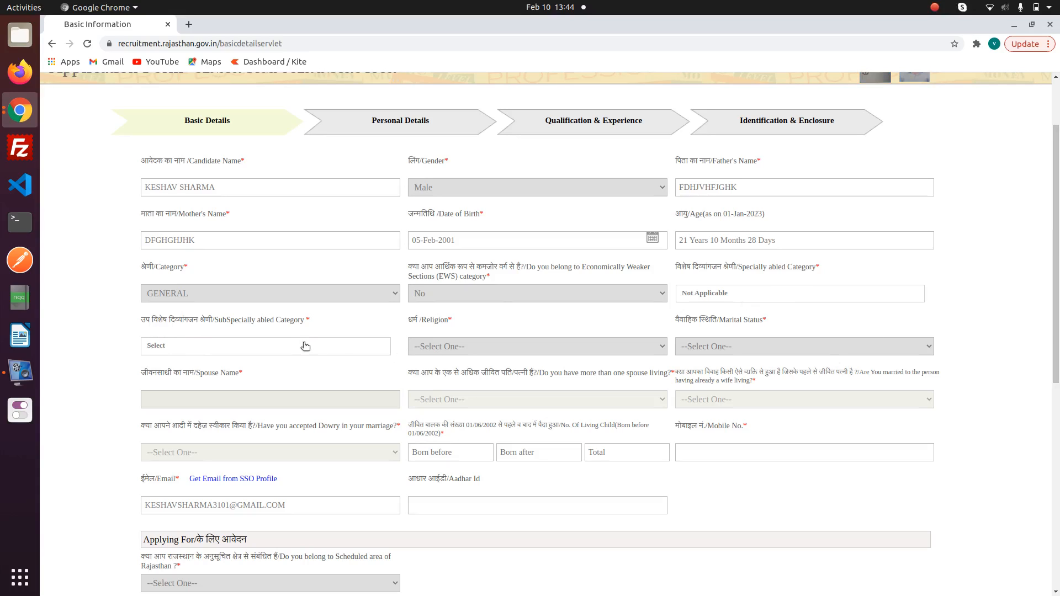
# - Set religion to HINDU and marital status to Unmarried
pyautogui.click(485, 345)
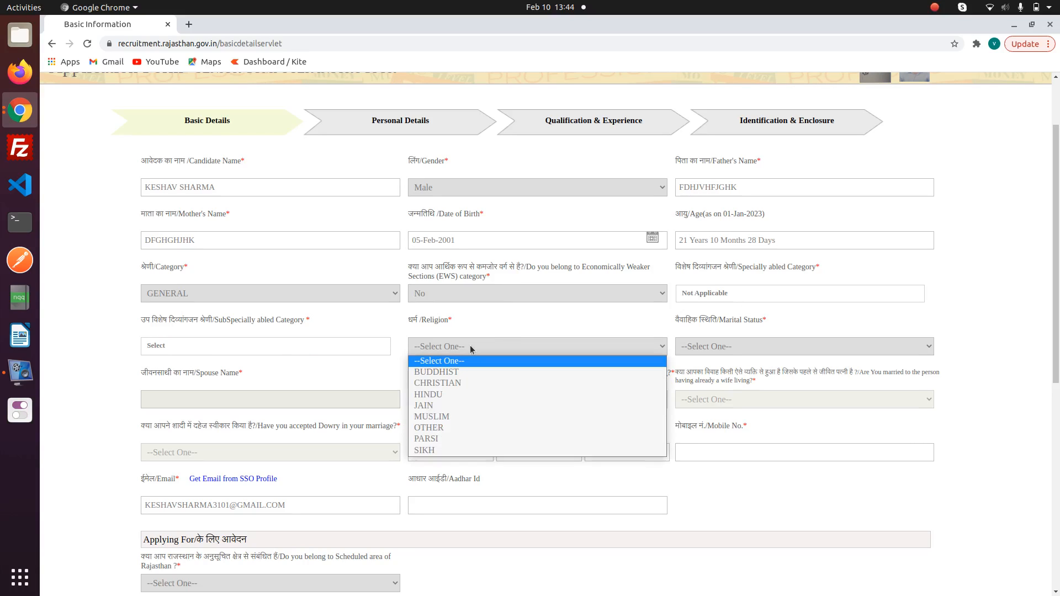
pyautogui.click(431, 401)
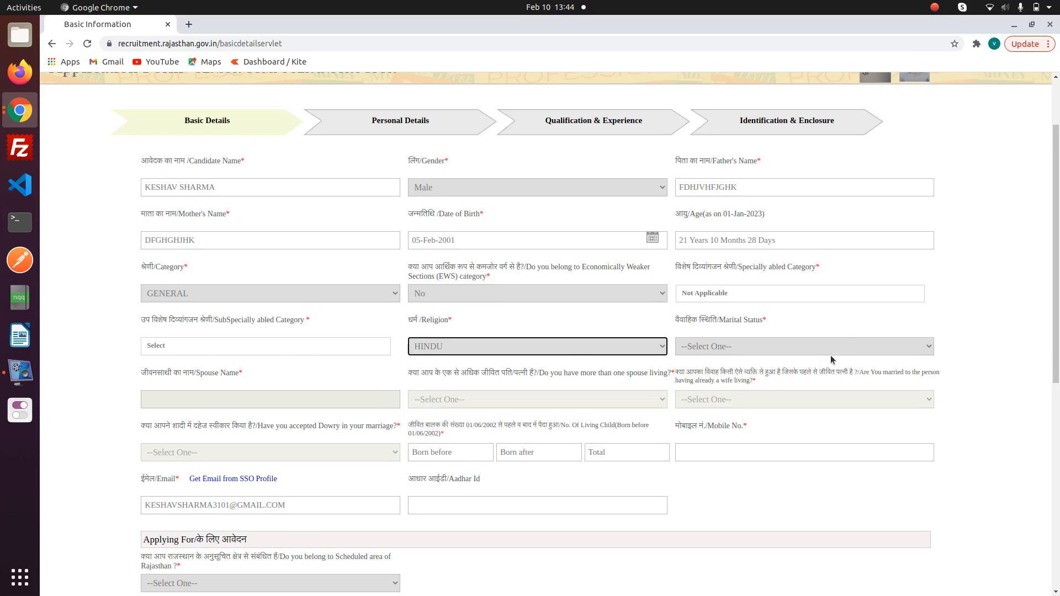
pyautogui.click(786, 346)
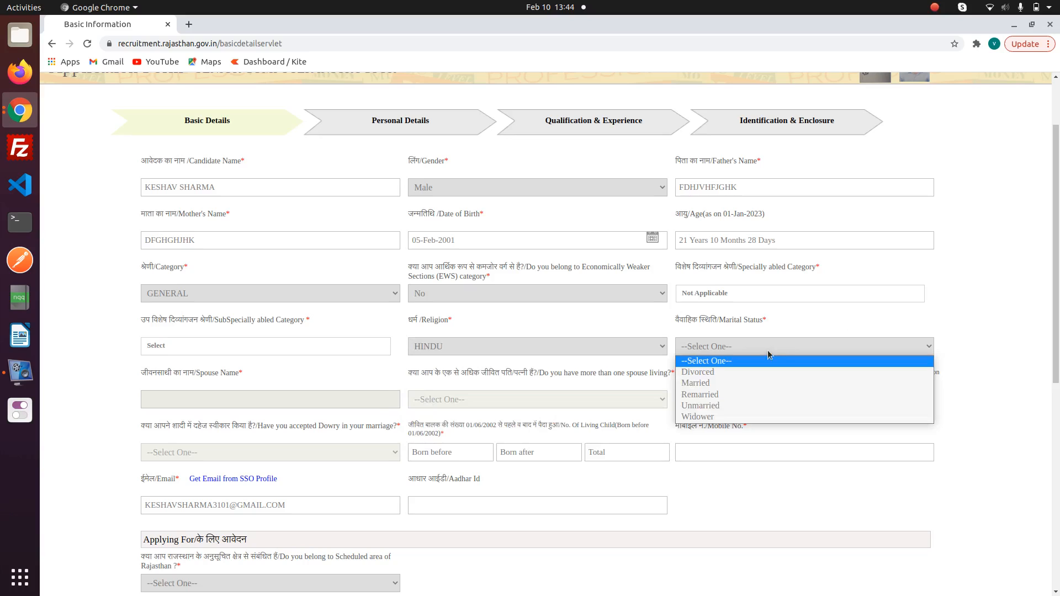
pyautogui.click(726, 408)
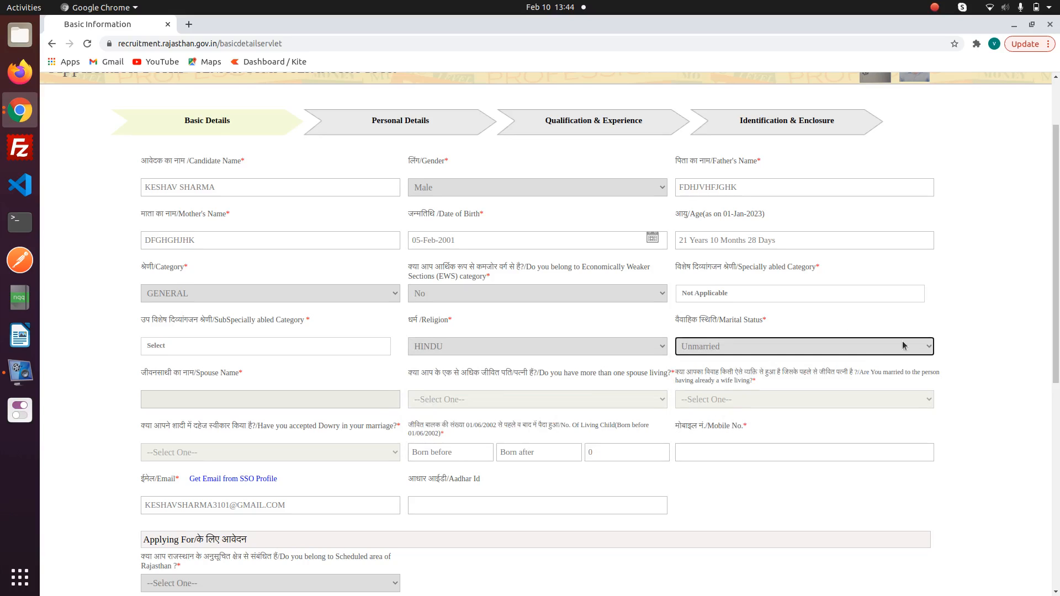
pyautogui.scroll(-5, 725, 227)
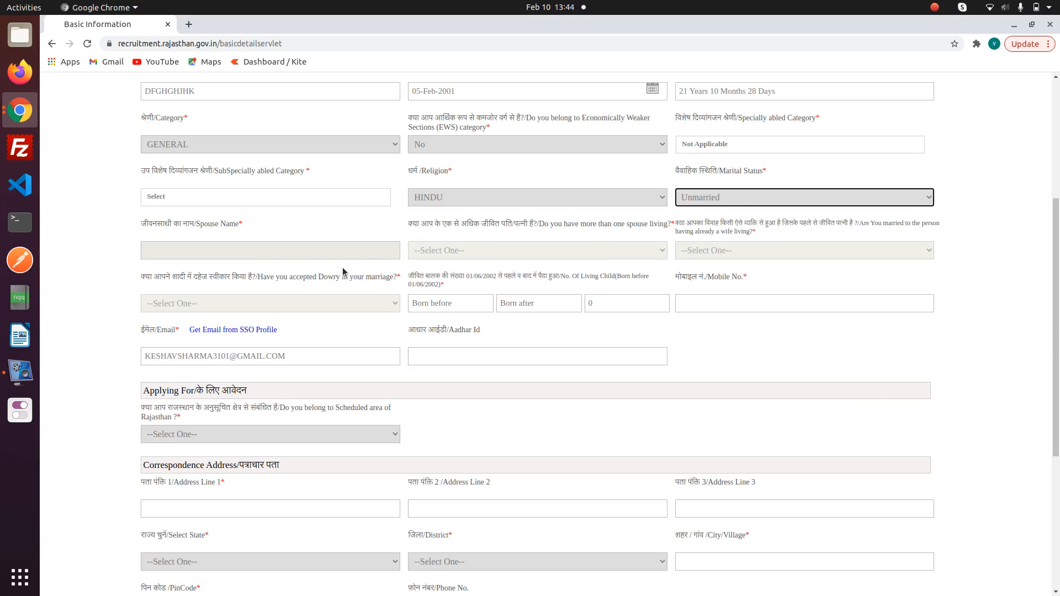
# - Enter 0 in all three child-count boxes, then the mobile and Aadhar numbers
pyautogui.click(330, 251)
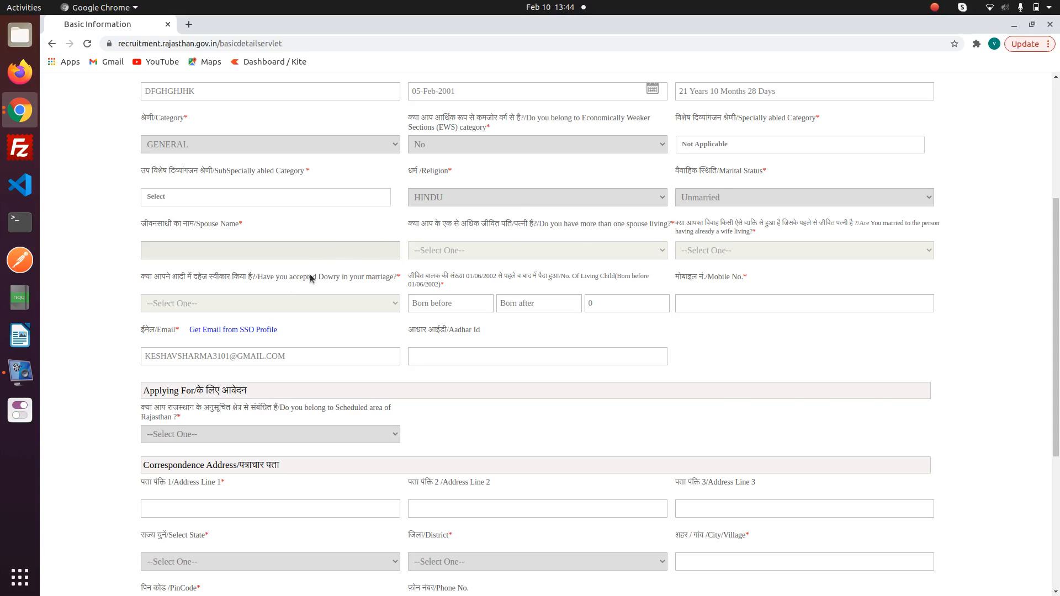
pyautogui.click(456, 304)
pyautogui.write('0')
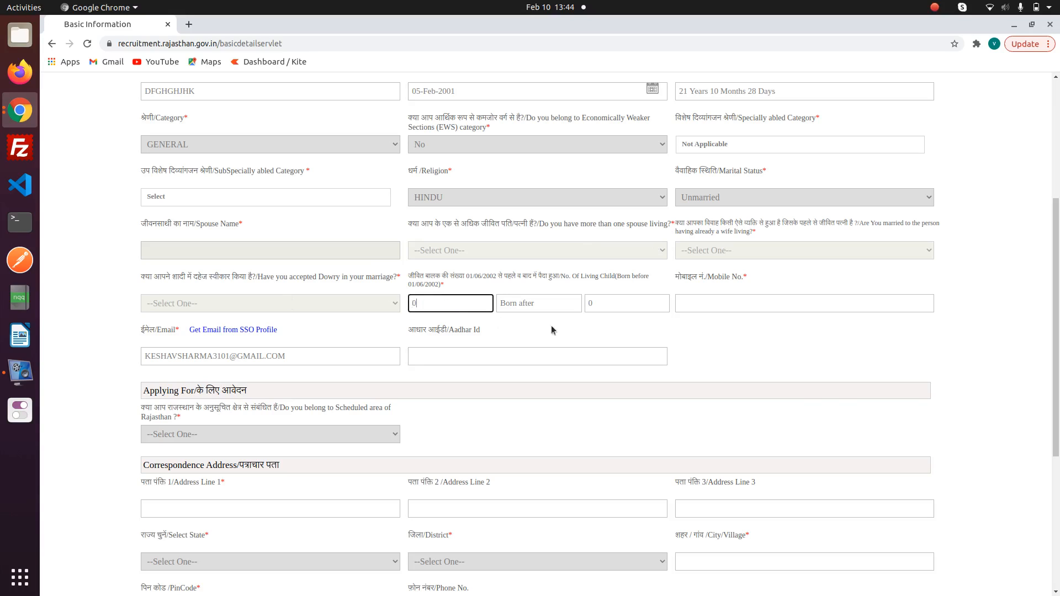
pyautogui.click(535, 303)
pyautogui.write('0')
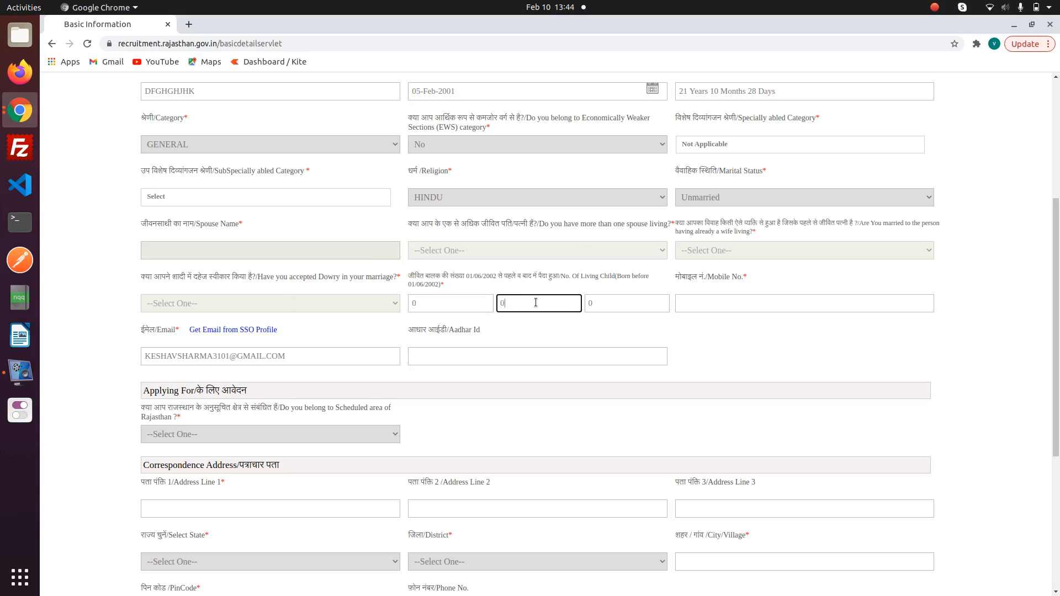
pyautogui.click(617, 303)
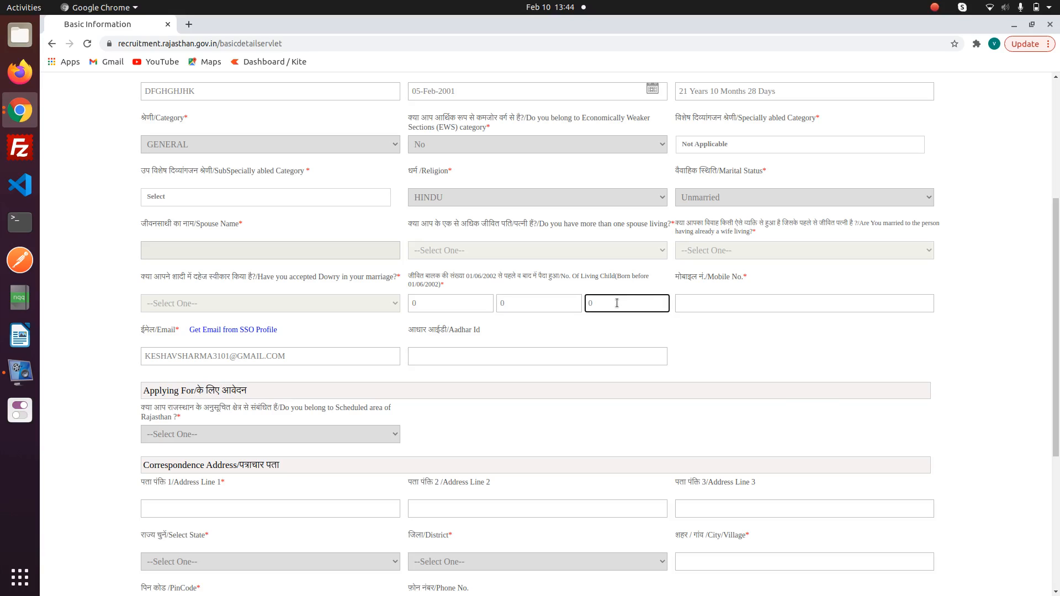
pyautogui.write('0')
pyautogui.click(718, 305)
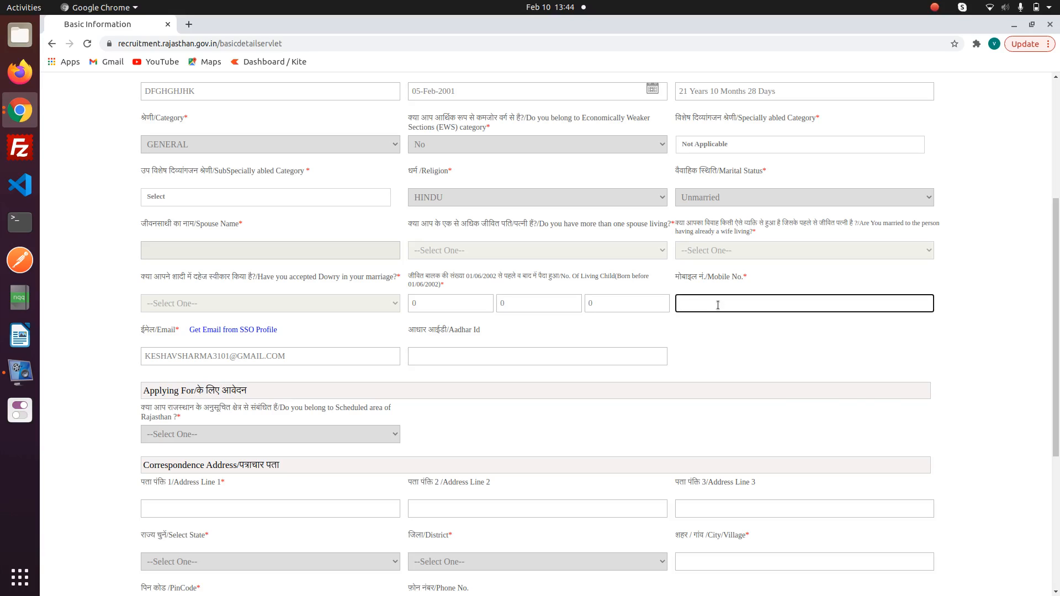
pyautogui.write('1472583697')
pyautogui.scroll(-2, 1057, 279)
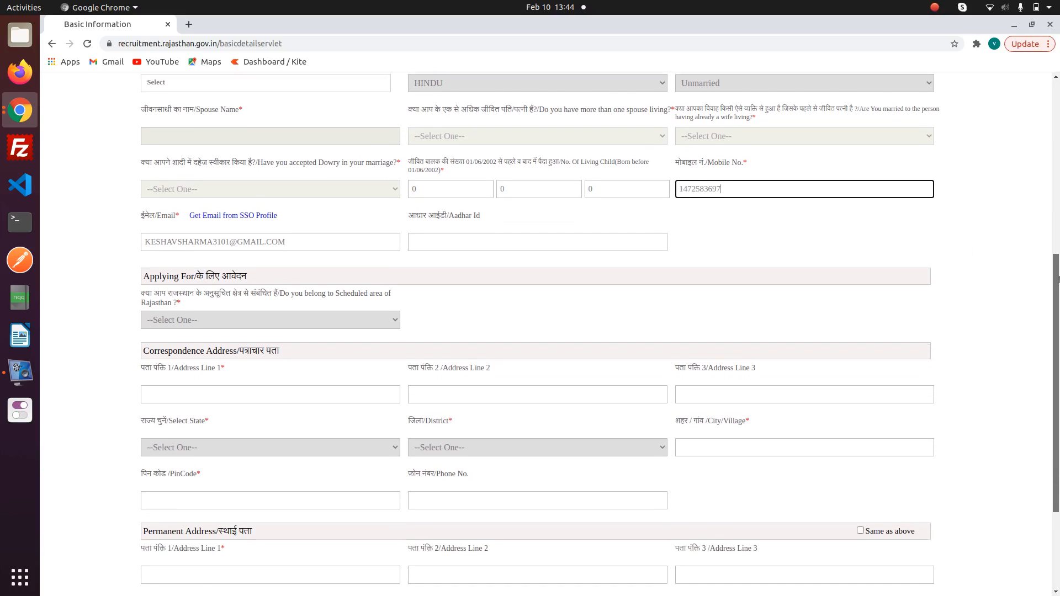
pyautogui.click(444, 226)
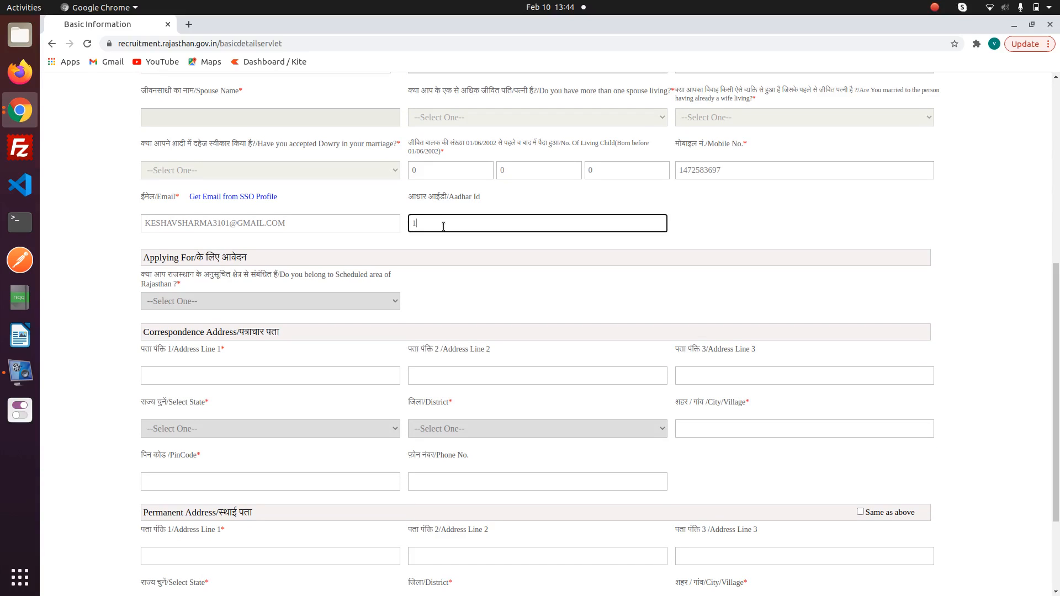
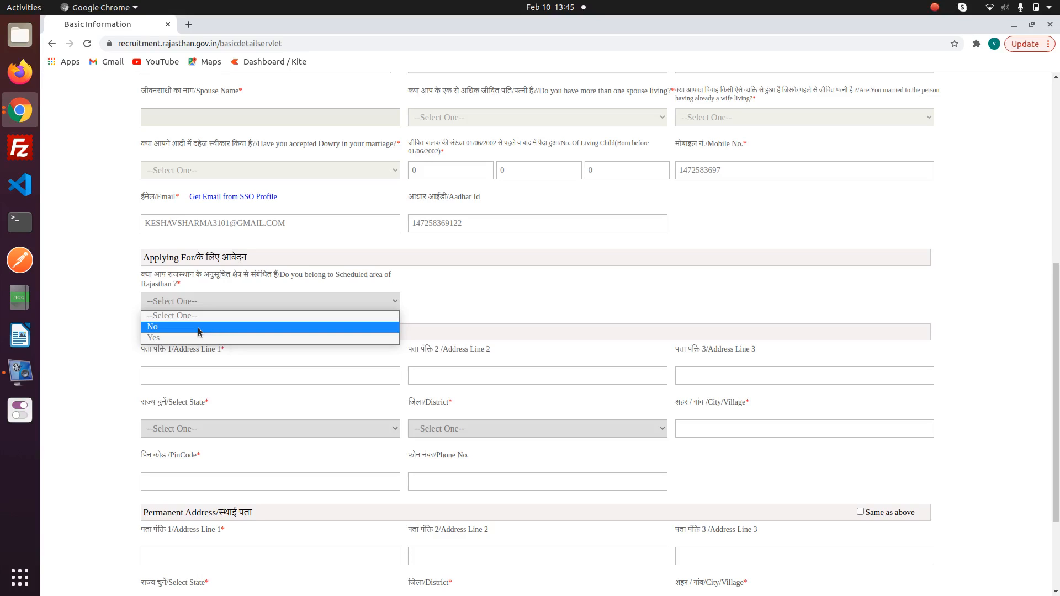
# - Answer No for scheduled area and fill the three correspondence address lines
pyautogui.click(198, 327)
pyautogui.click(242, 375)
pyautogui.write('GHCVGJKLLJK')
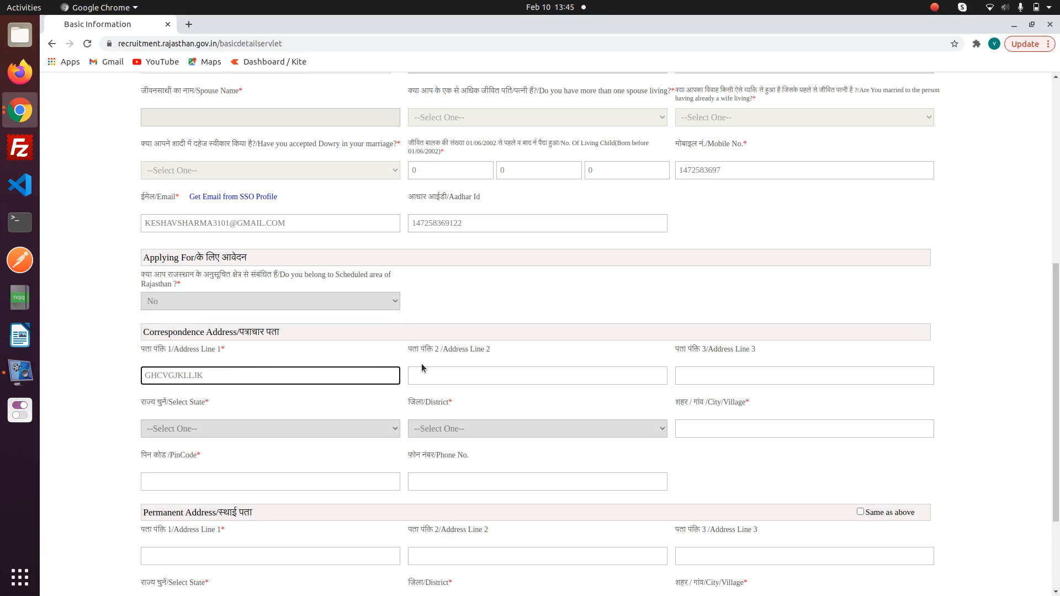
pyautogui.click(452, 371)
pyautogui.write('GHJLK')
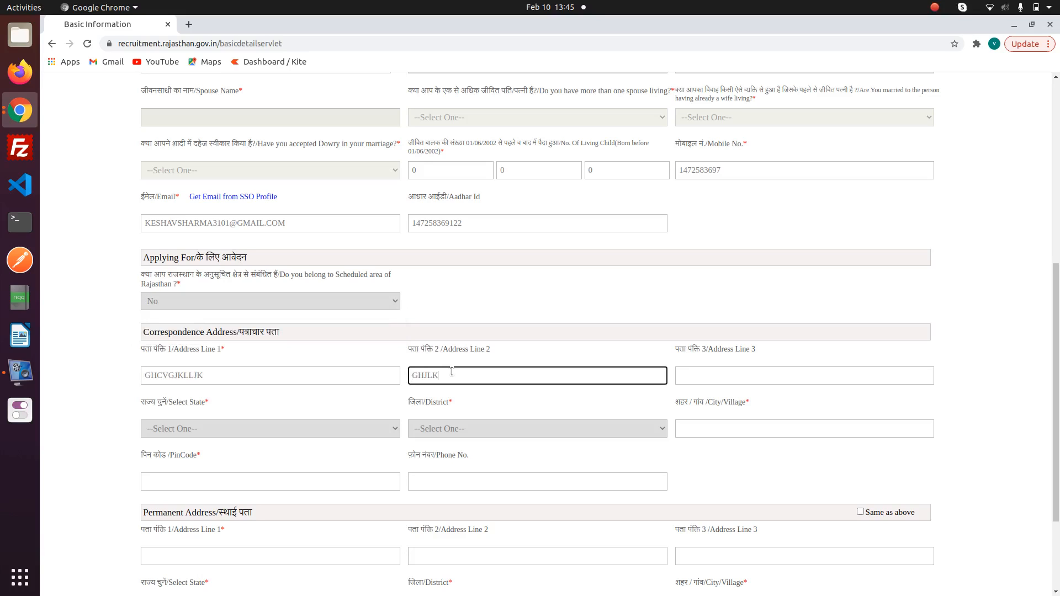
pyautogui.click(691, 375)
pyautogui.write('GHGJKJL')
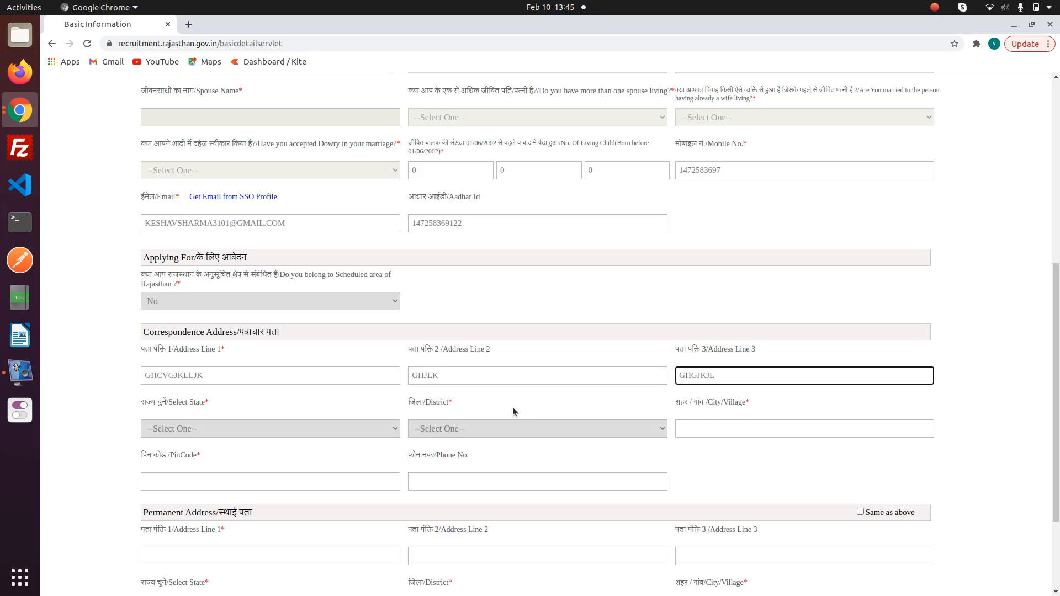
# - Set address state Rajasthan, district Jaipur, and enter the city
pyautogui.click(271, 436)
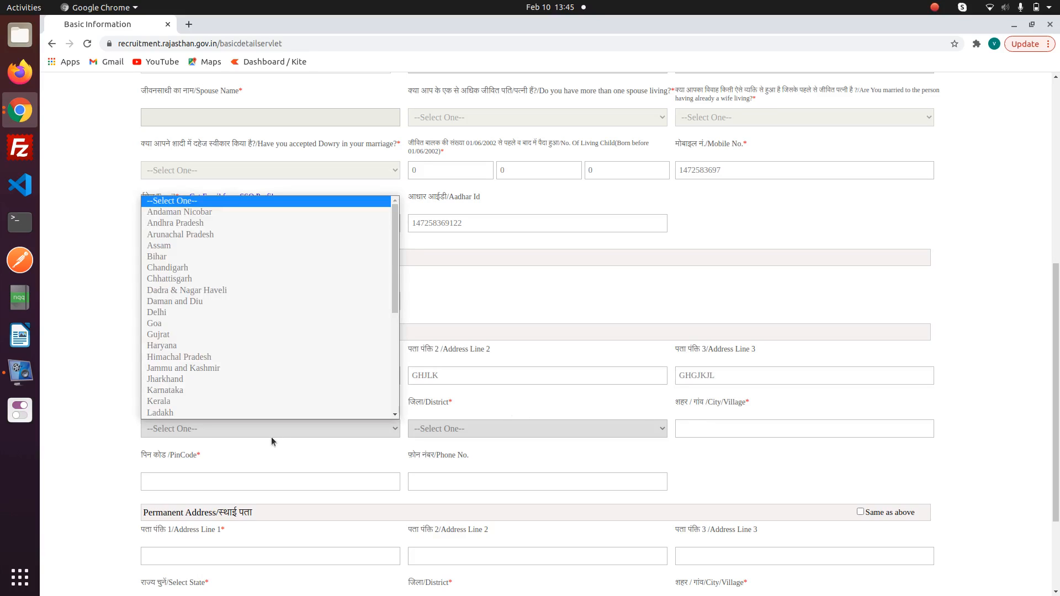
pyautogui.press('r')
pyautogui.press('Return')
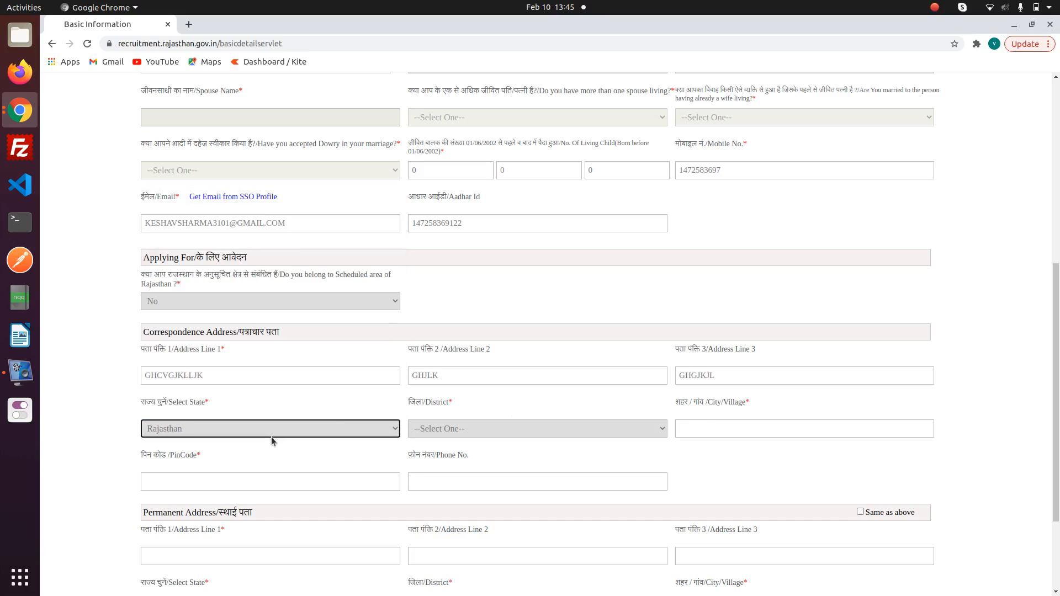
pyautogui.click(459, 435)
pyautogui.press('j')
pyautogui.press('Return')
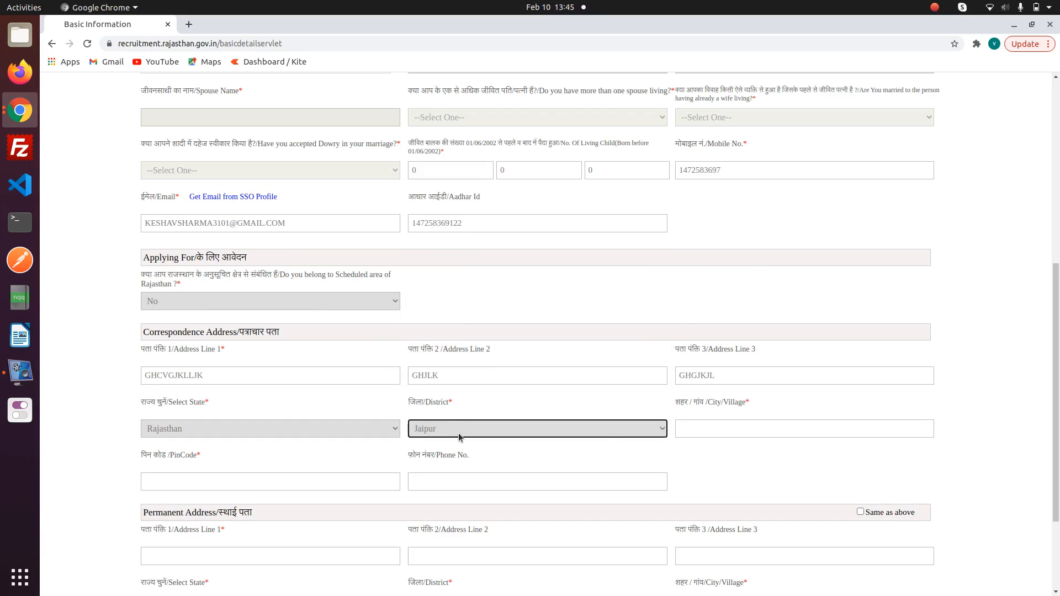
pyautogui.click(707, 436)
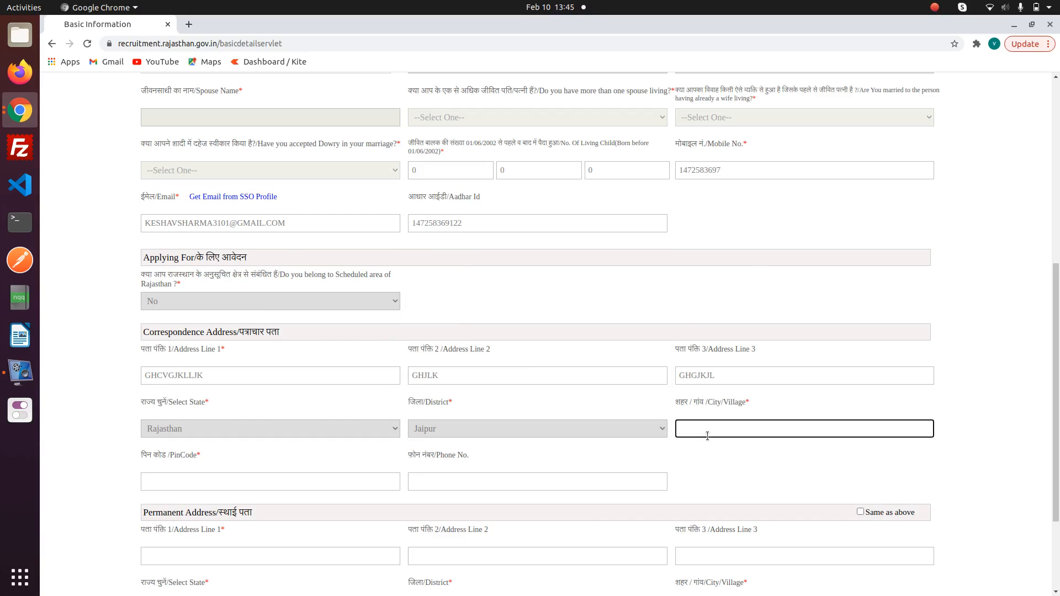
pyautogui.write('amer')
# - Enter the phone number and PIN code, and copy correspondence address to permanent address
pyautogui.scroll(-5, 727, 427)
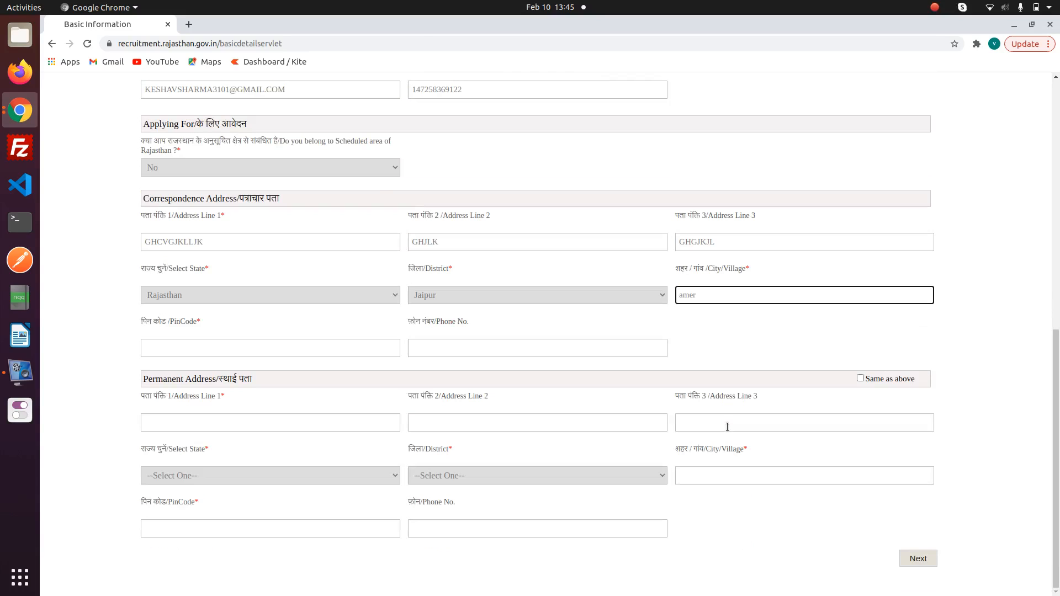
pyautogui.click(454, 346)
pyautogui.write('147')
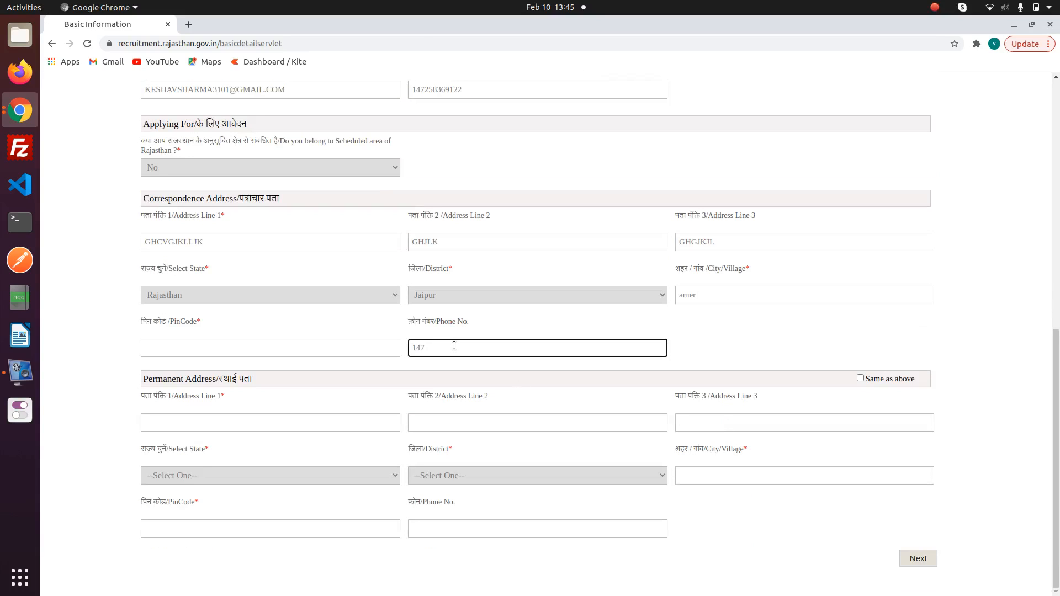
pyautogui.write('2583691')
pyautogui.click(237, 351)
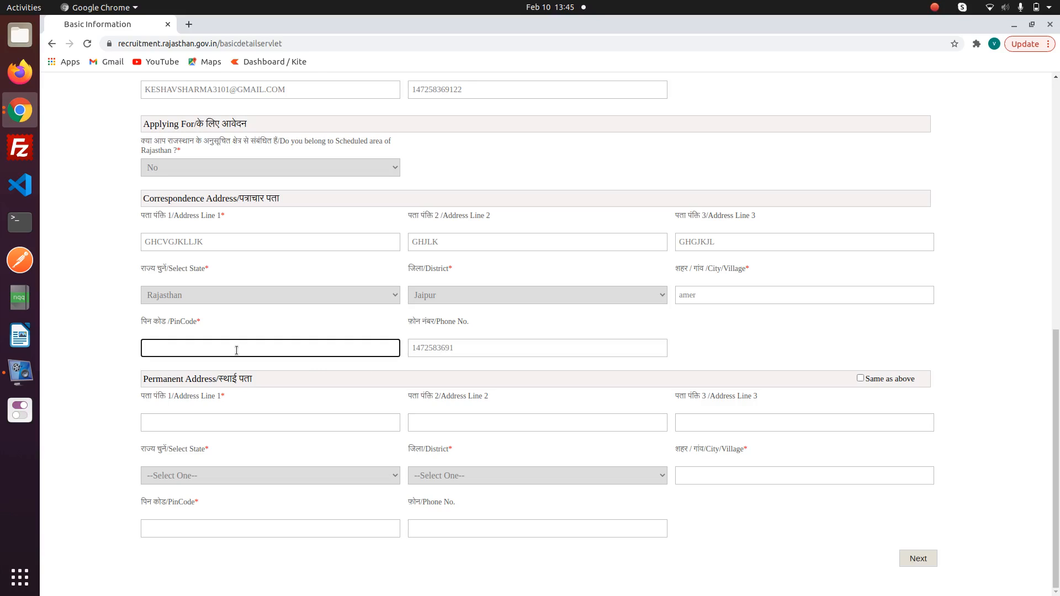
pyautogui.write('303302')
pyautogui.click(860, 378)
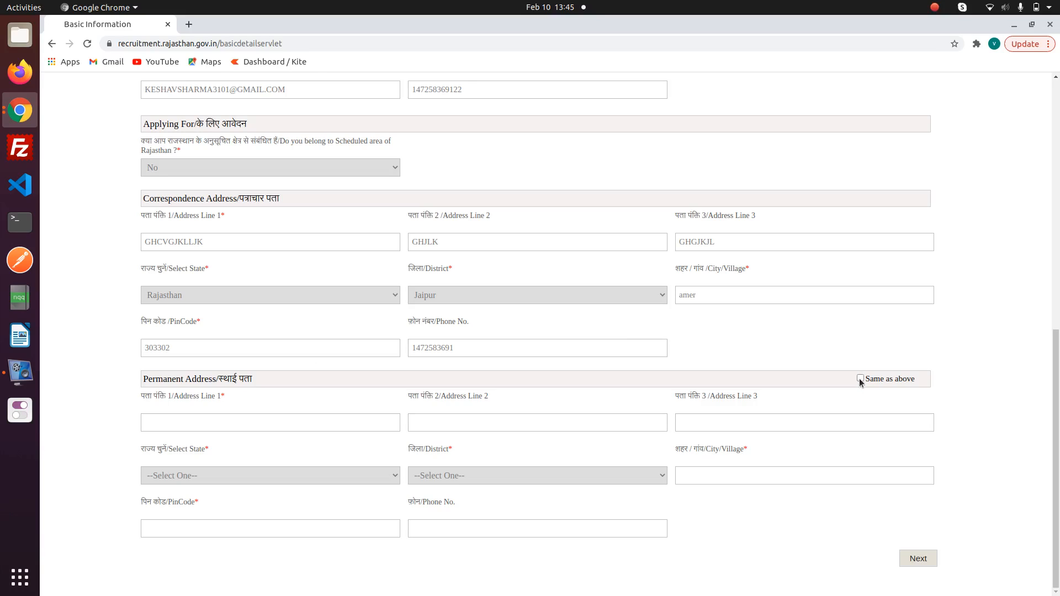
# - Submit the basic details and confirm the mobile number and email are correct
pyautogui.scroll(3, 229, 199)
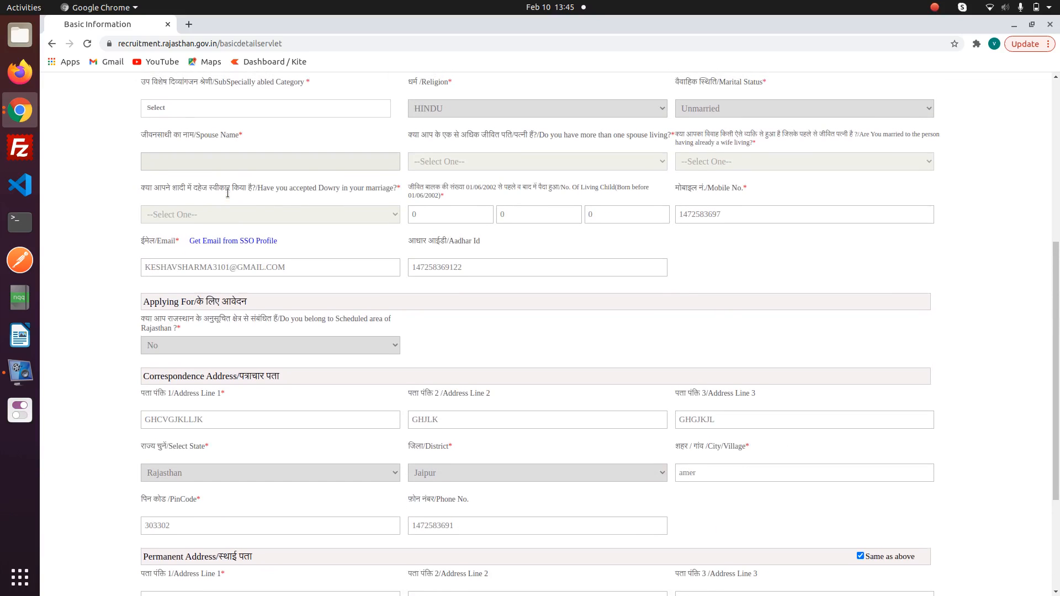
pyautogui.scroll(-3, 207, 355)
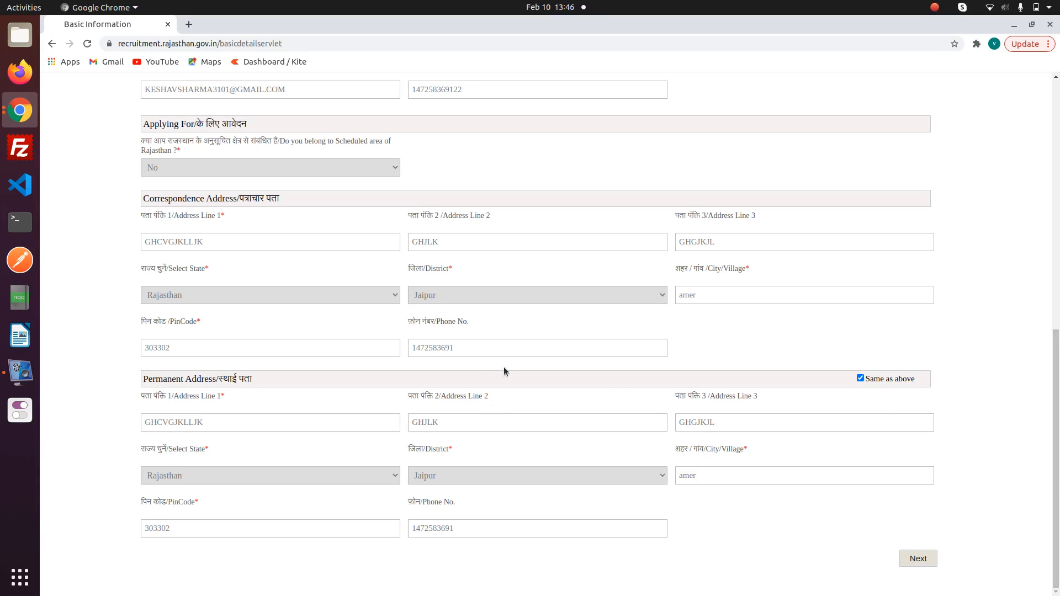
pyautogui.click(924, 563)
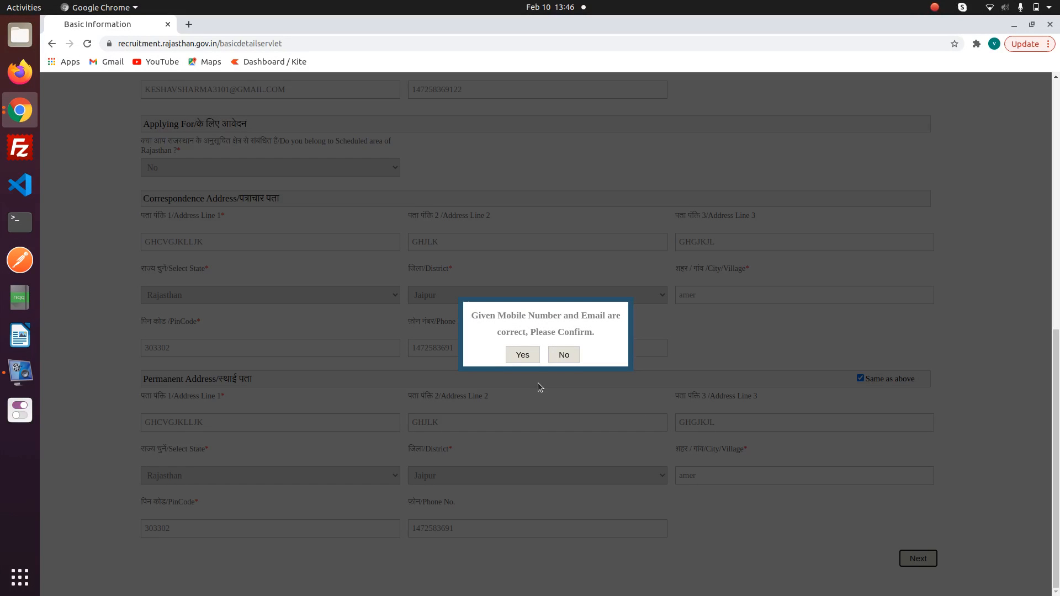
pyautogui.click(523, 355)
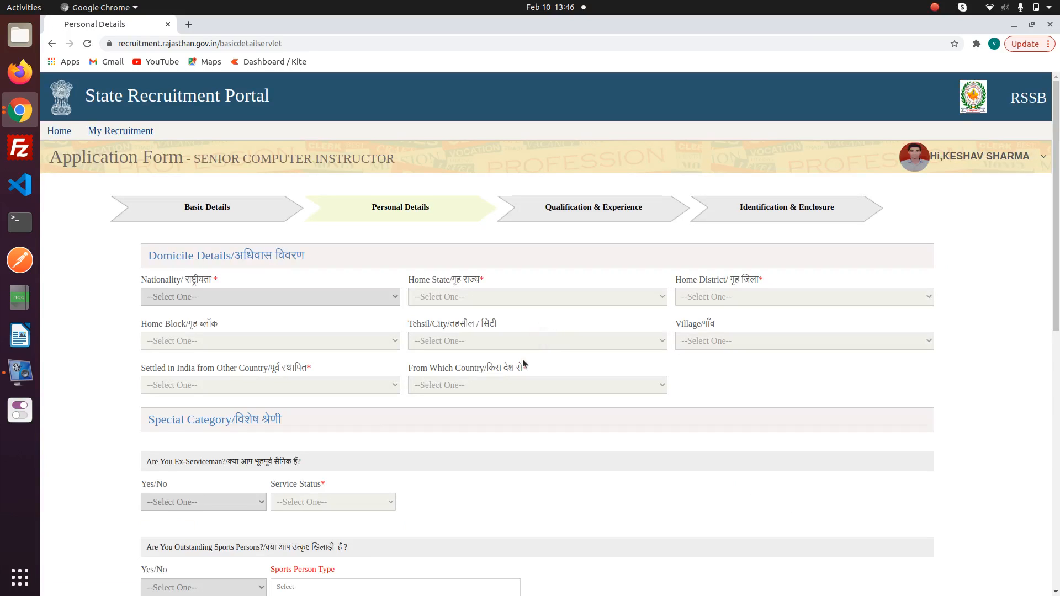
# - Set domicile nationality Indian, state Rajasthan and district Jaipur
pyautogui.click(276, 297)
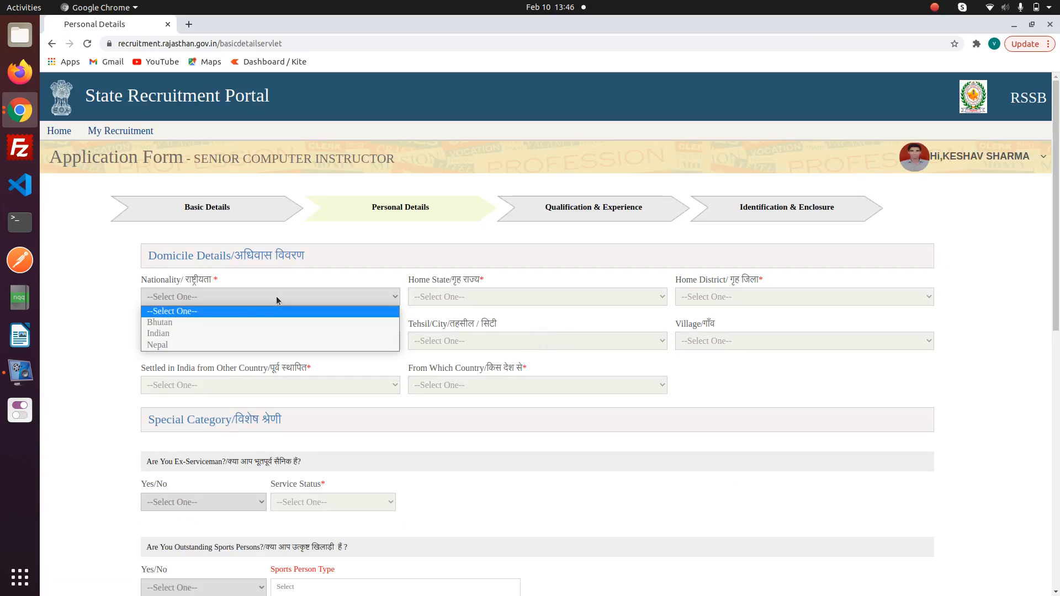
pyautogui.click(218, 343)
pyautogui.click(224, 296)
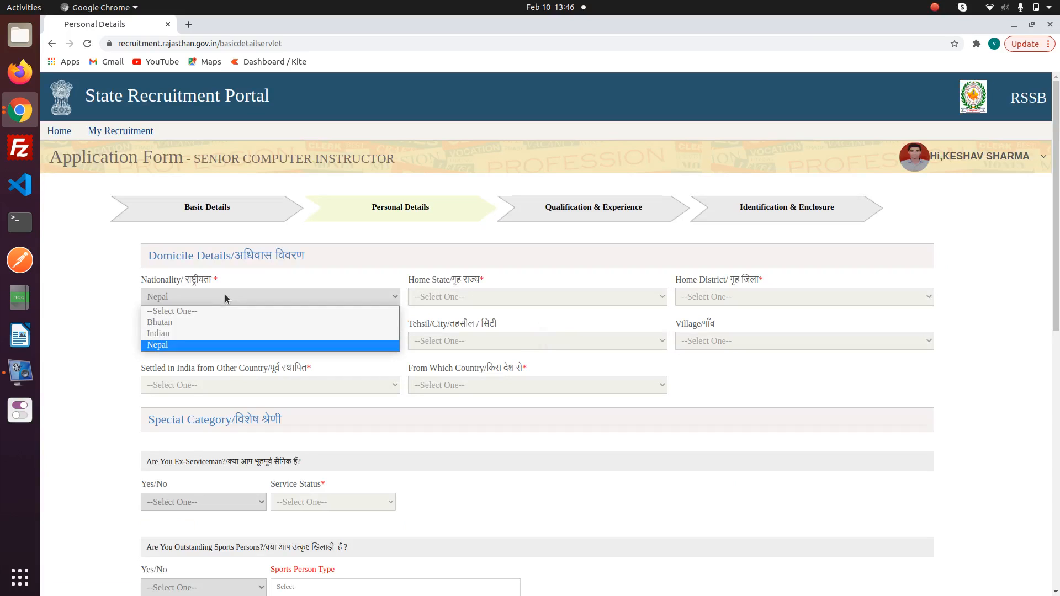
pyautogui.click(193, 333)
pyautogui.click(193, 339)
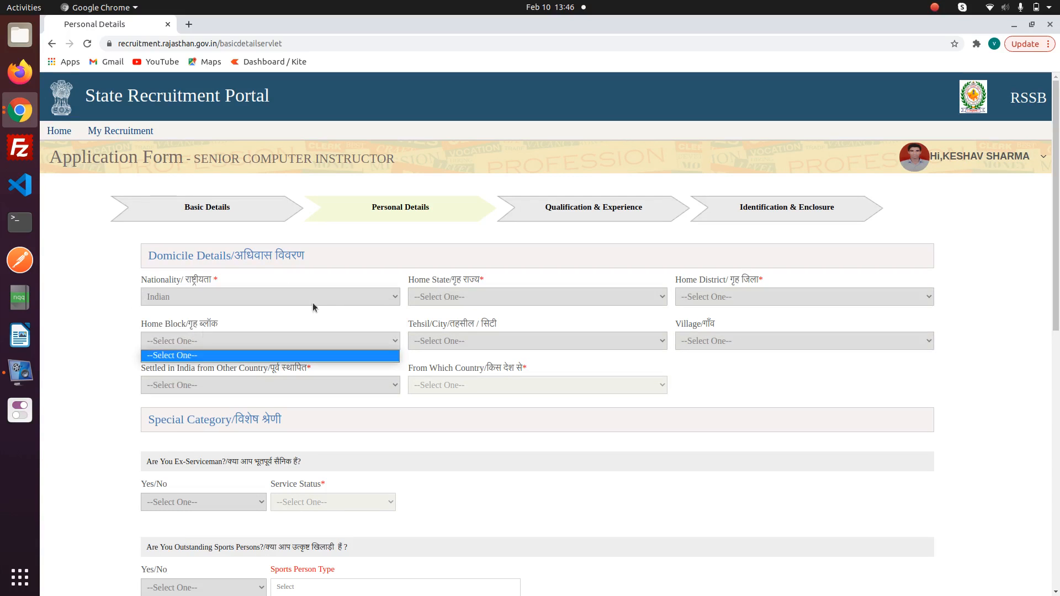
pyautogui.click(470, 293)
pyautogui.click(464, 295)
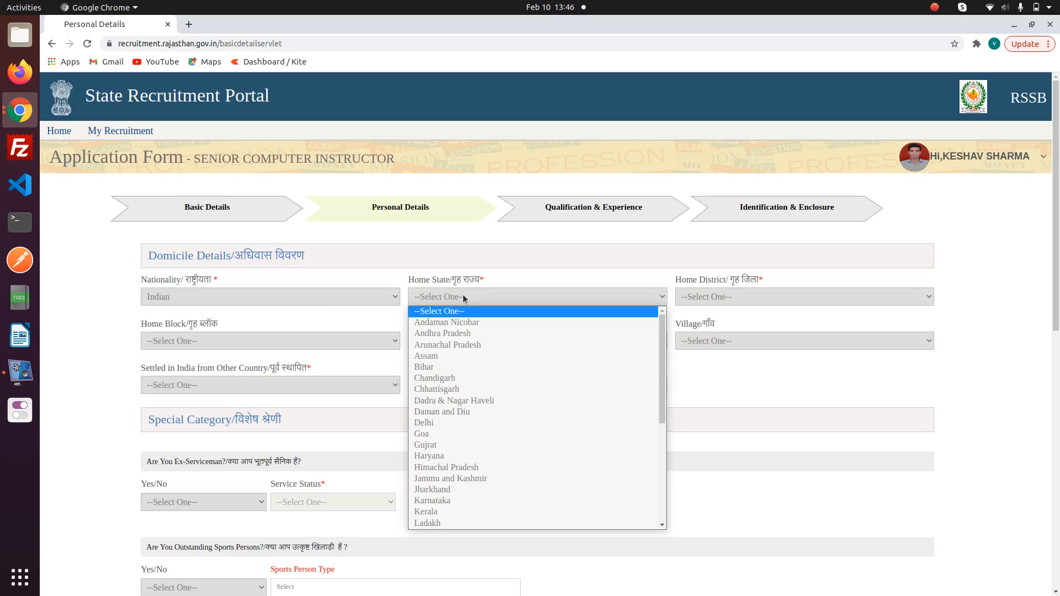
pyautogui.press('r')
pyautogui.press('Return')
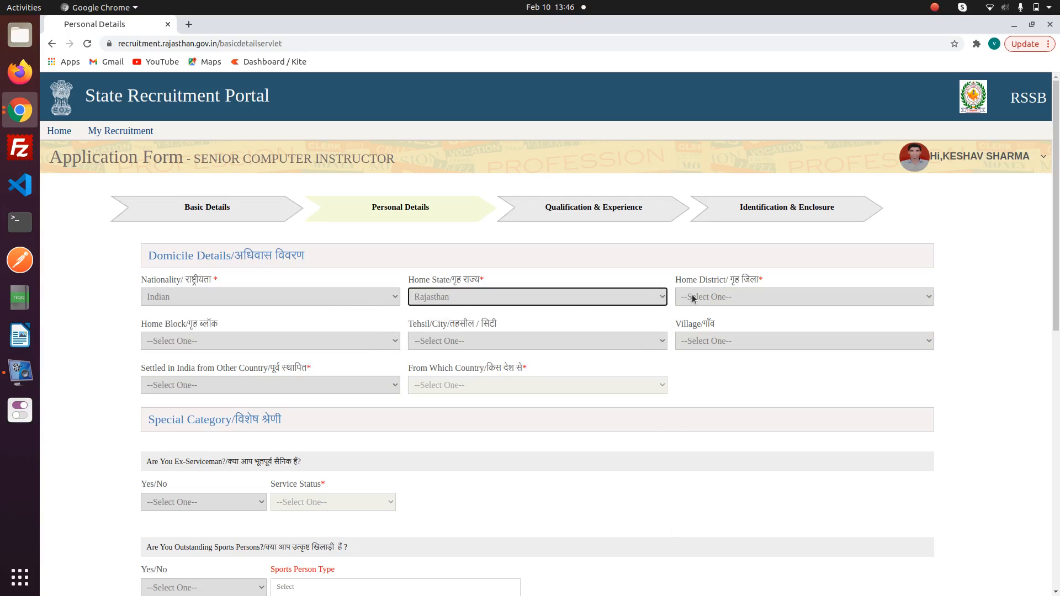
pyautogui.click(710, 303)
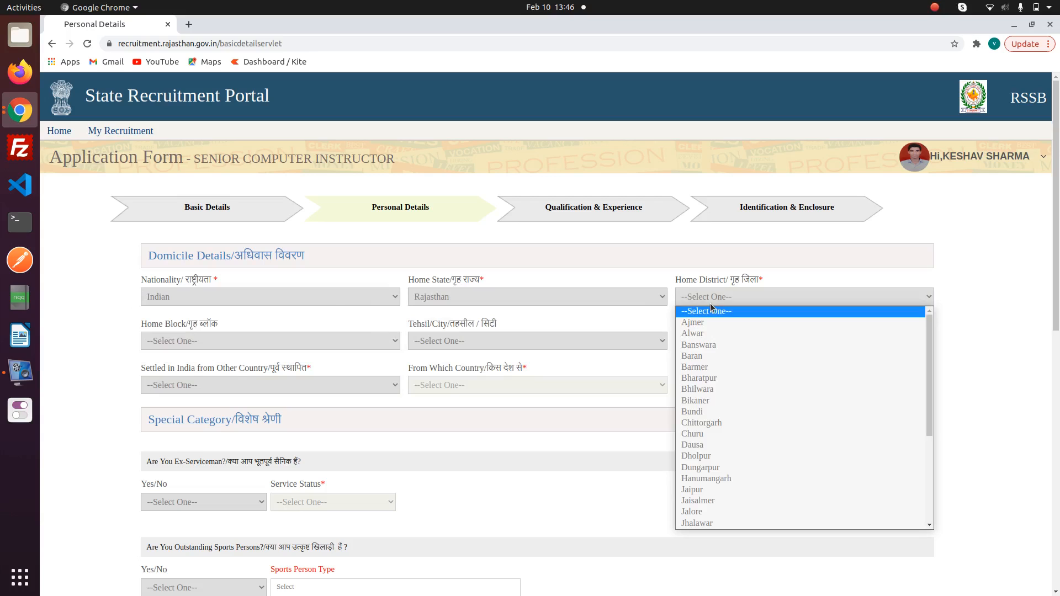
pyautogui.press('j')
pyautogui.press('Return')
# - Choose block Amber, tehsil AMER, village Amer Chak No.1, and settled-from-abroad No
pyautogui.click(236, 342)
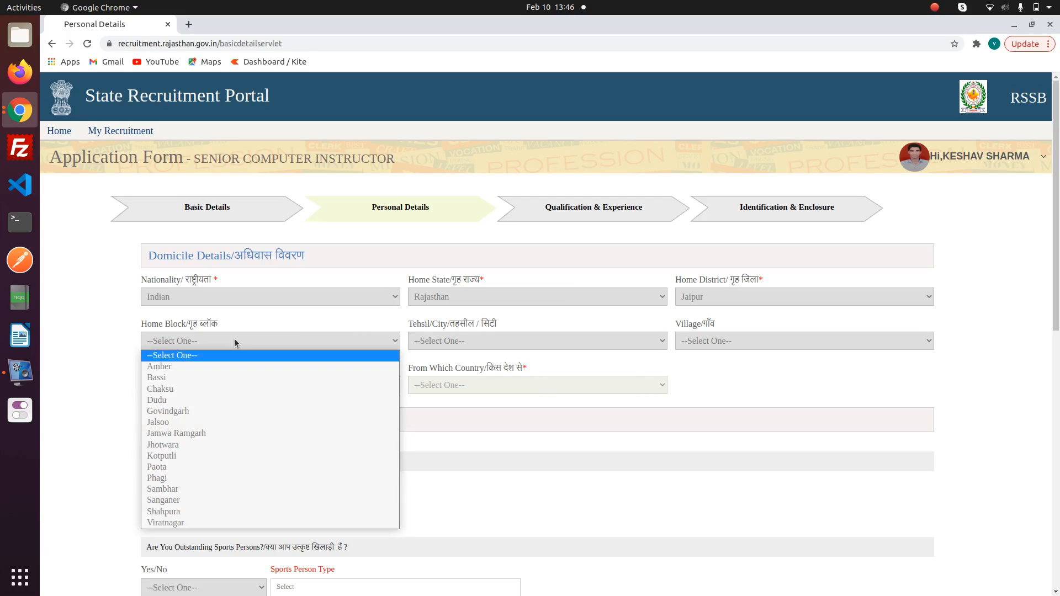
pyautogui.click(213, 368)
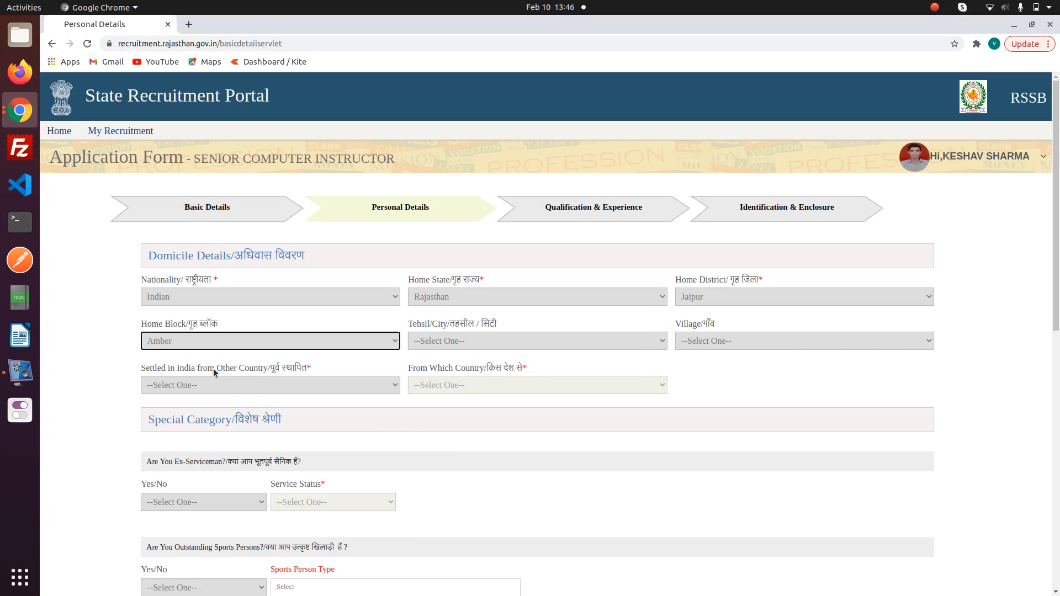
pyautogui.click(455, 338)
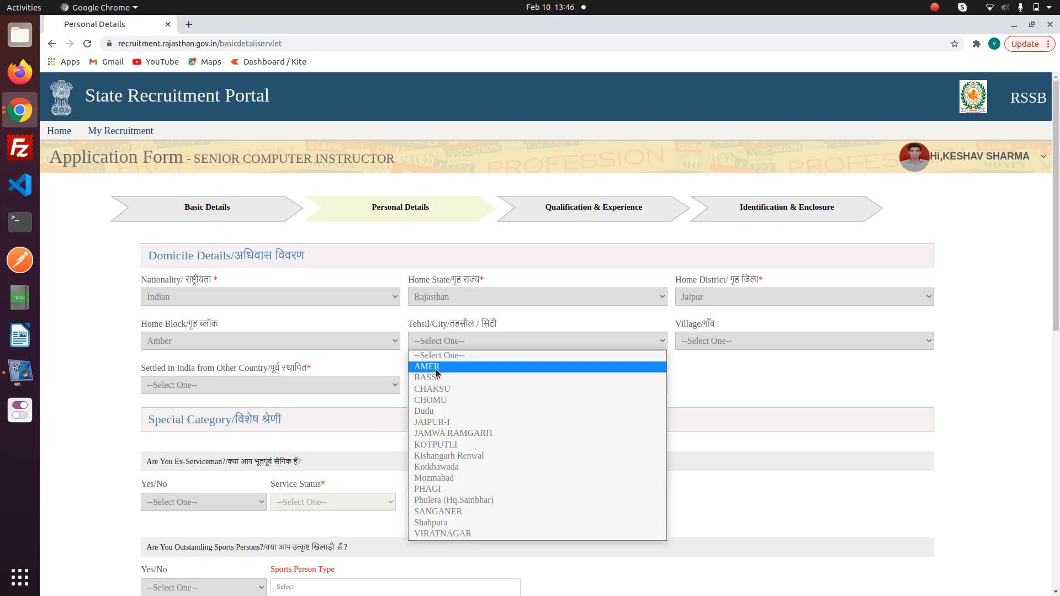
pyautogui.click(459, 365)
pyautogui.click(753, 342)
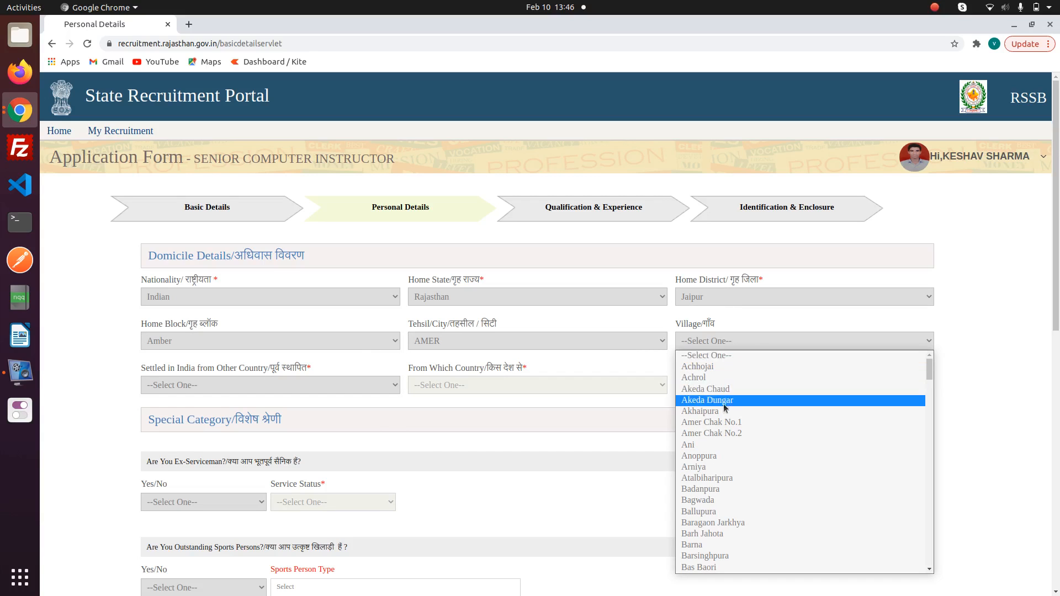
pyautogui.click(717, 423)
pyautogui.scroll(-3, 624, 408)
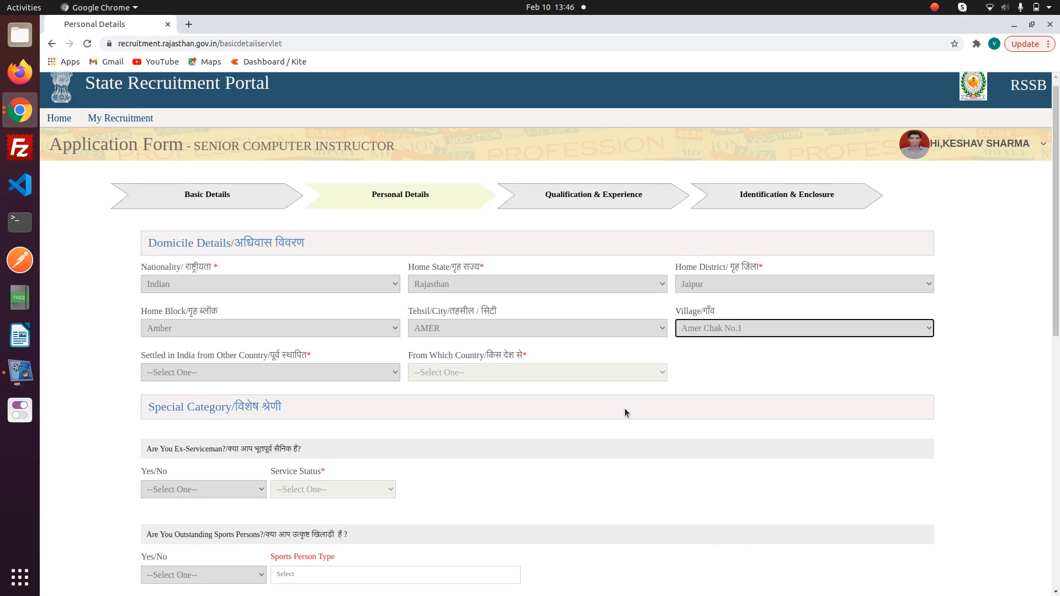
pyautogui.click(245, 302)
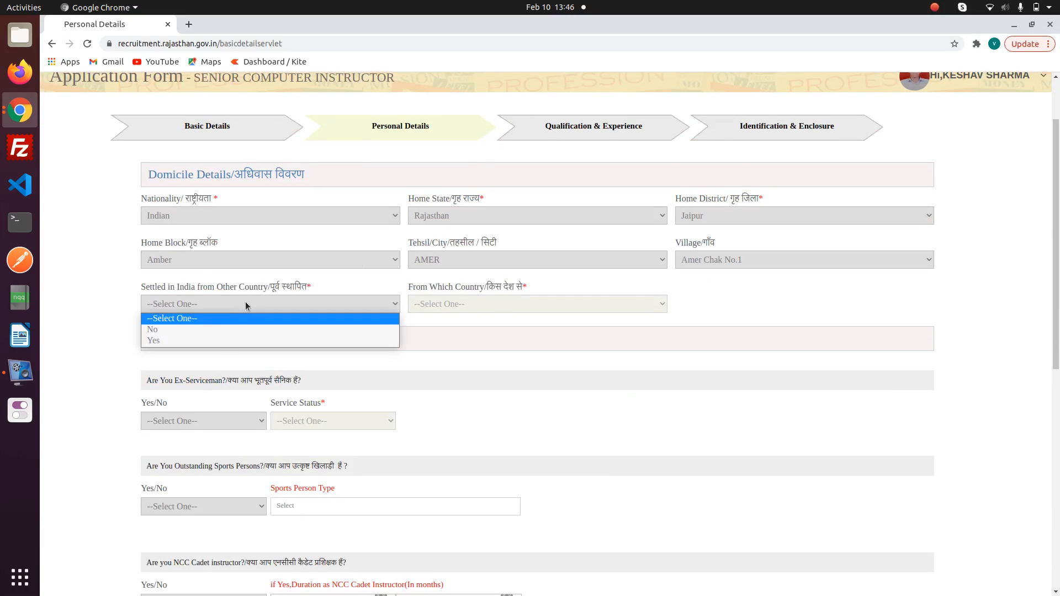
pyautogui.click(218, 331)
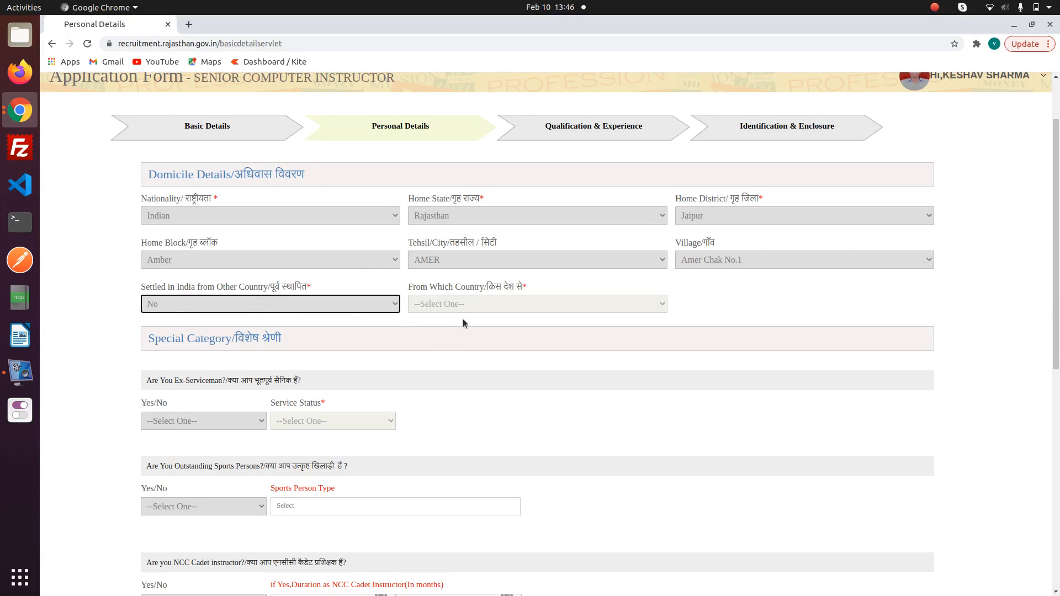
pyautogui.click(436, 307)
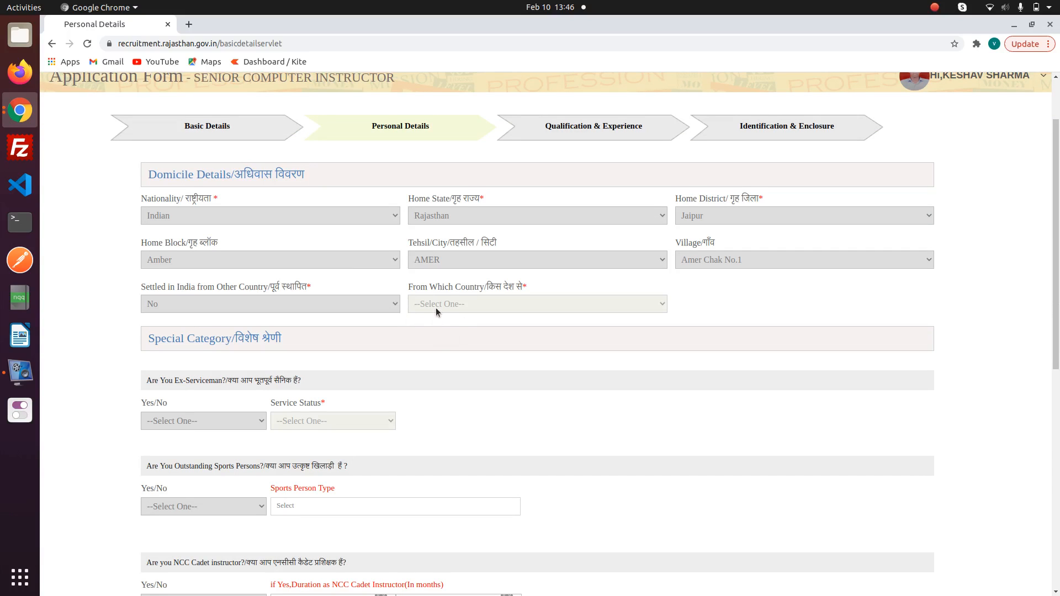
pyautogui.scroll(-4, 436, 307)
# - Answer No to ex-serviceman and NCC cadet instructor, and answer the sports person question
pyautogui.click(194, 181)
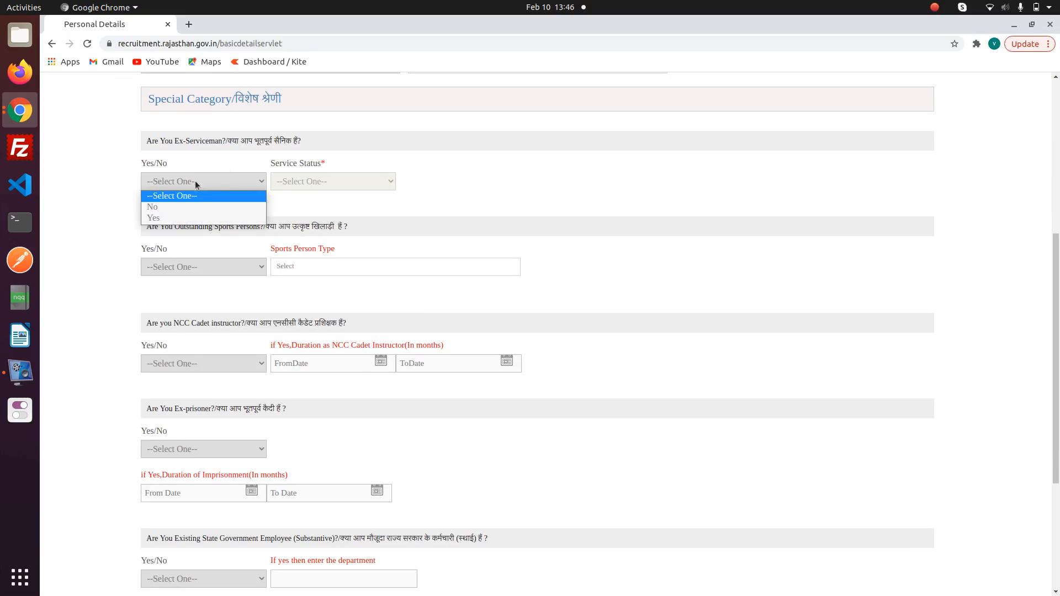
pyautogui.click(183, 216)
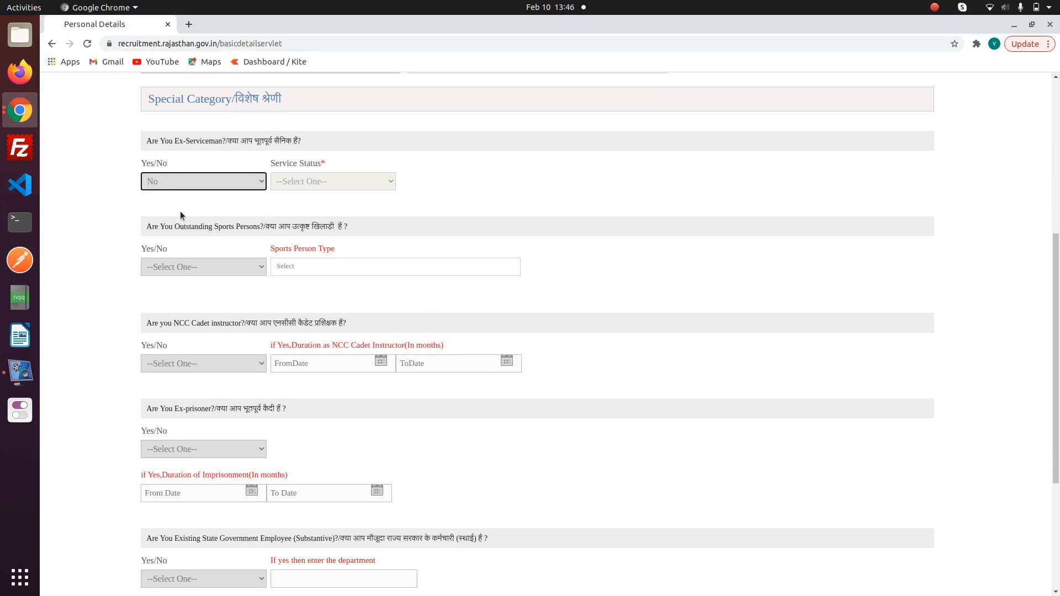
pyautogui.click(188, 267)
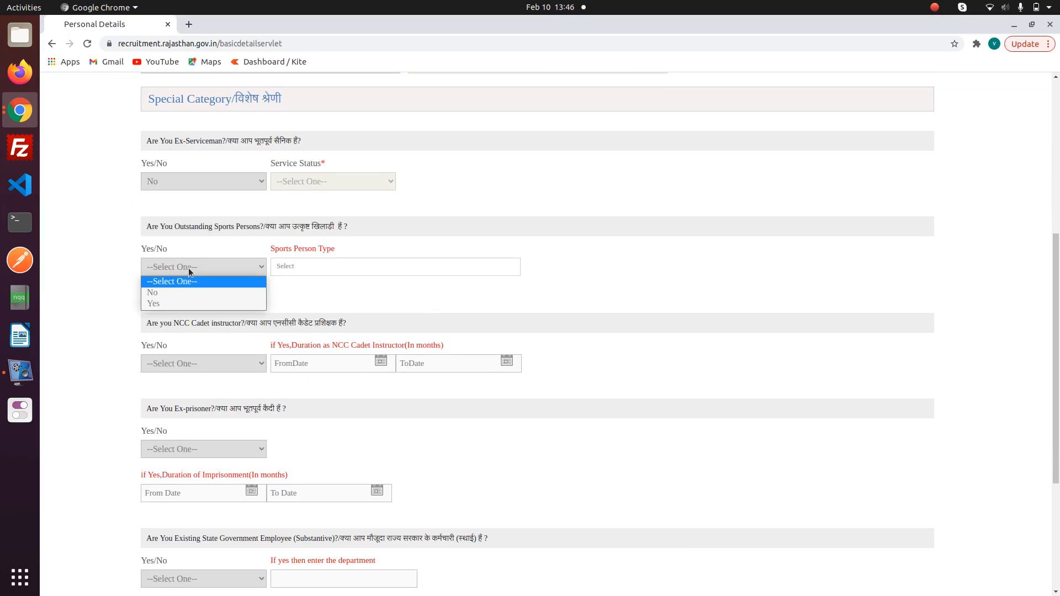
pyautogui.click(179, 303)
pyautogui.scroll(-4, 178, 298)
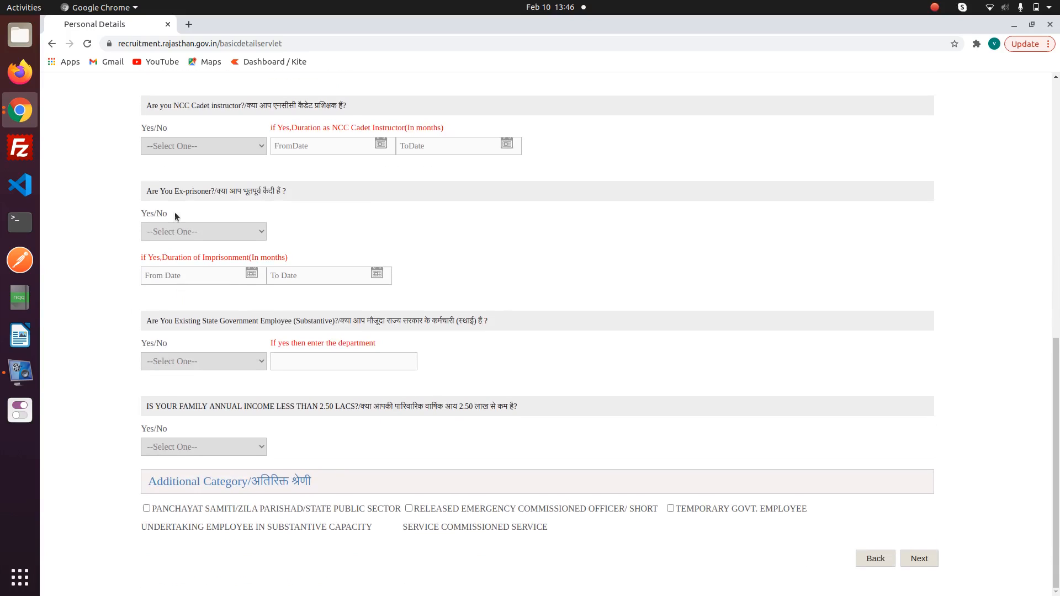
pyautogui.click(184, 139)
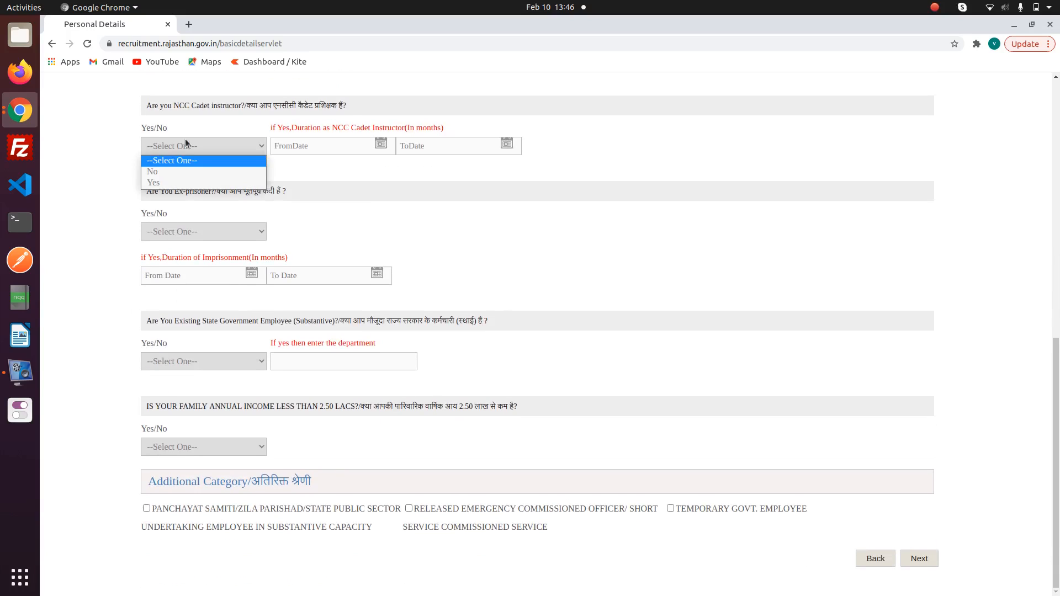
pyautogui.click(171, 173)
# - Answer No to ex-prisoner, state employee and income under 2.50 lacs, then submit
pyautogui.click(166, 233)
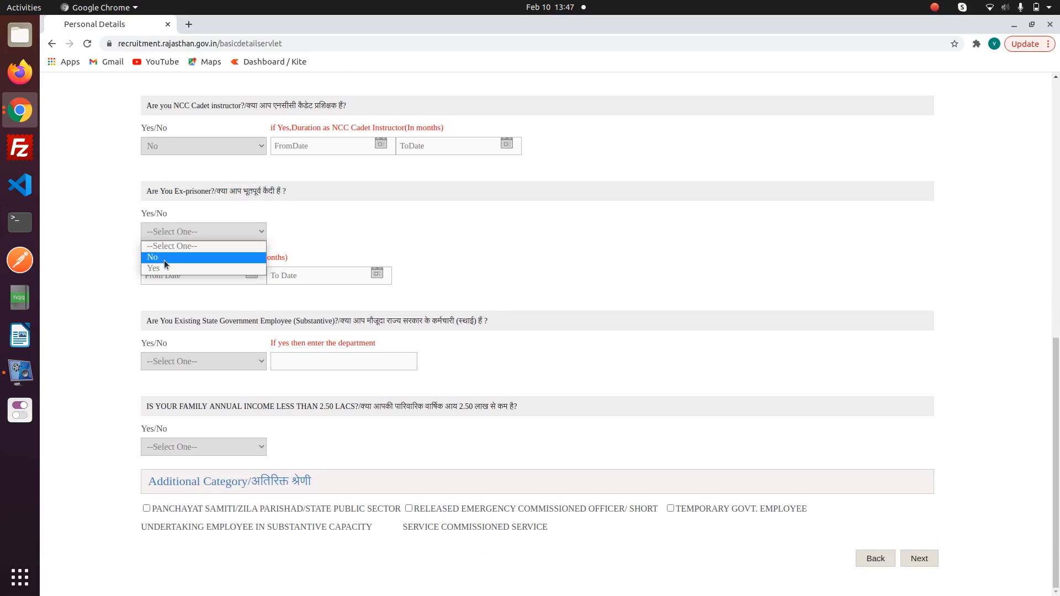
pyautogui.click(164, 257)
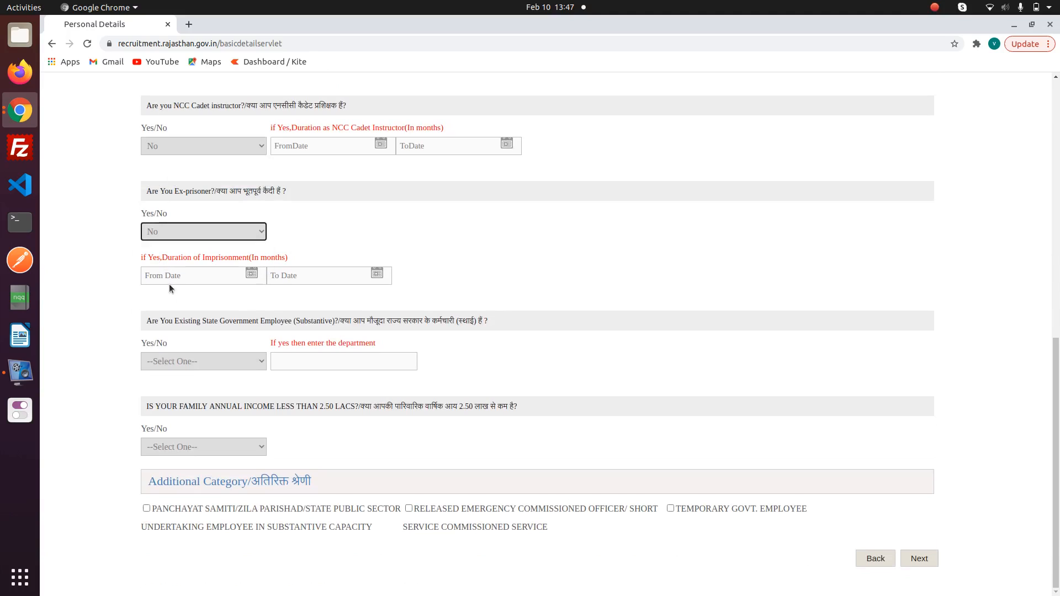
pyautogui.click(203, 361)
pyautogui.click(193, 384)
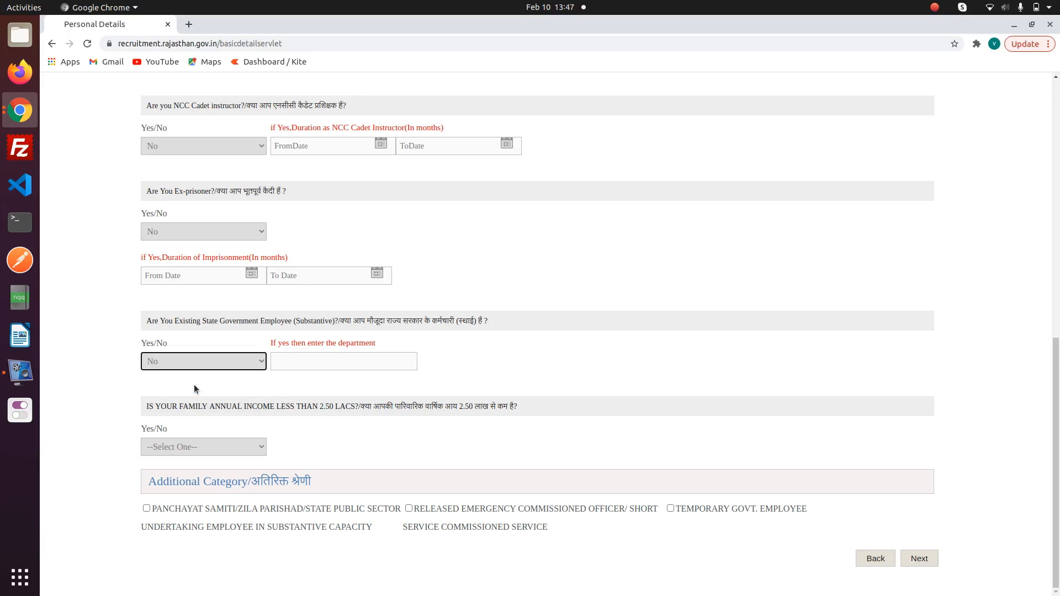
pyautogui.click(176, 447)
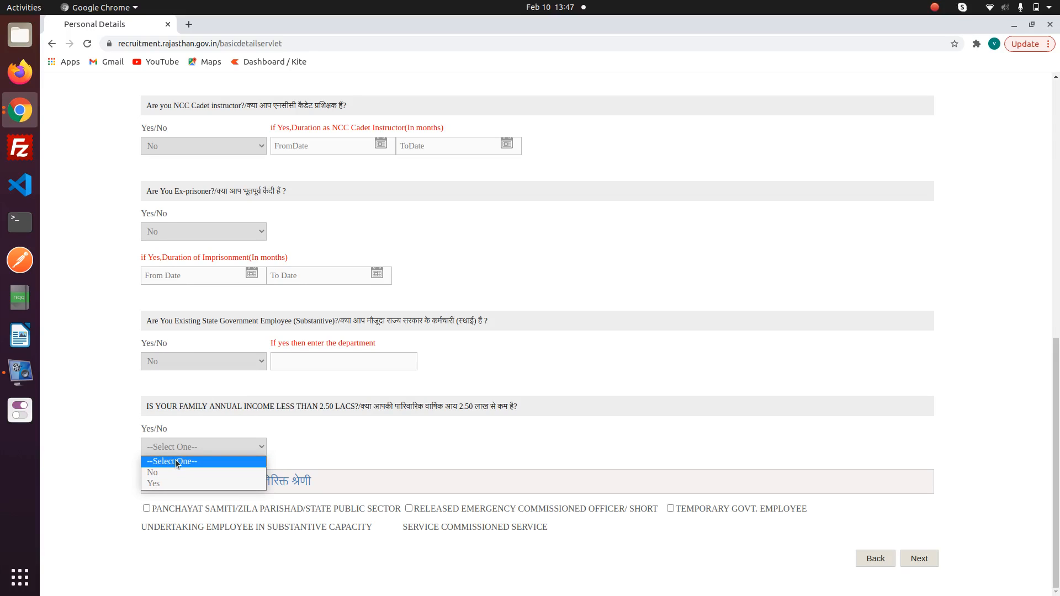
pyautogui.click(168, 475)
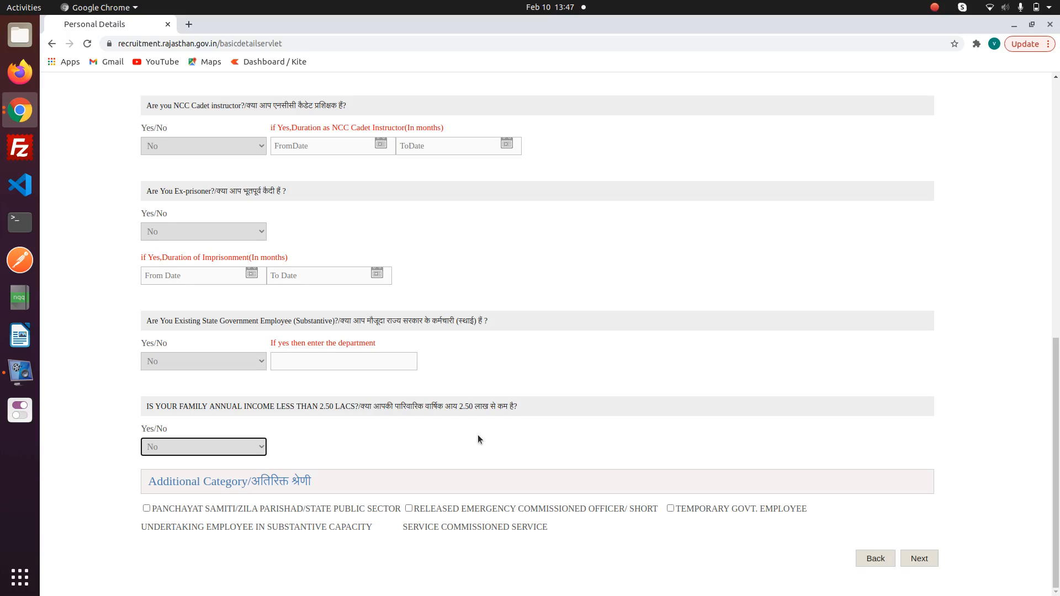
pyautogui.click(922, 557)
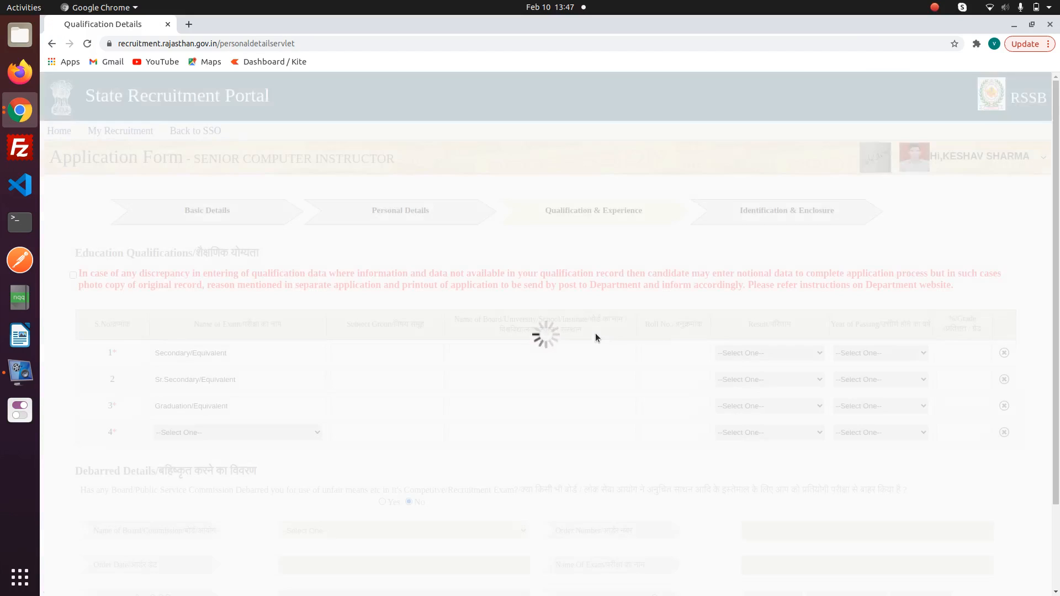
# - Tick the discrepancy declaration and enter the Secondary subject group, board bser and roll number
pyautogui.scroll(-3, 413, 319)
pyautogui.scroll(3, 413, 319)
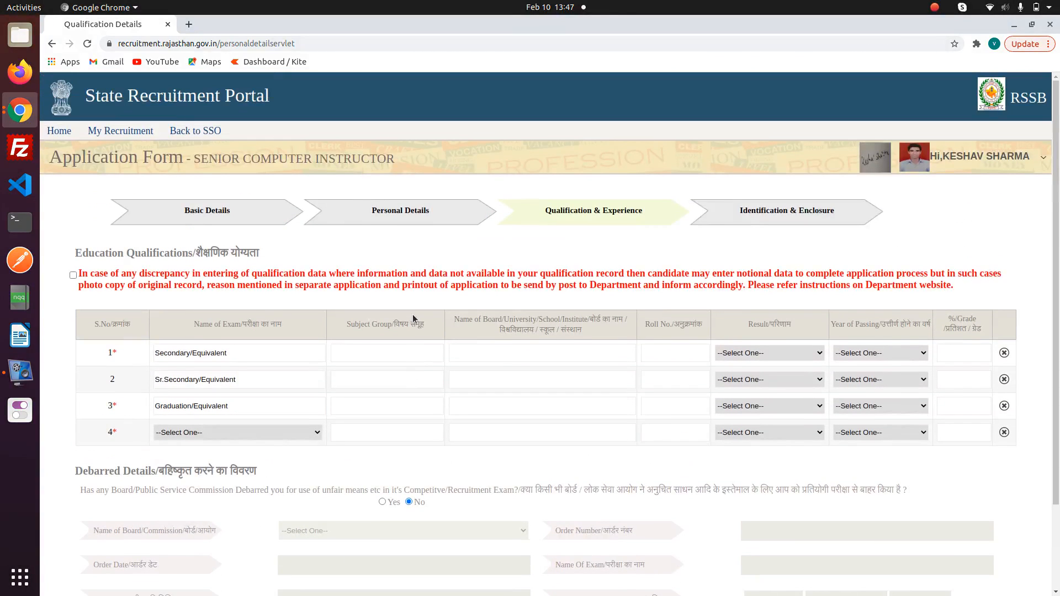
pyautogui.click(353, 354)
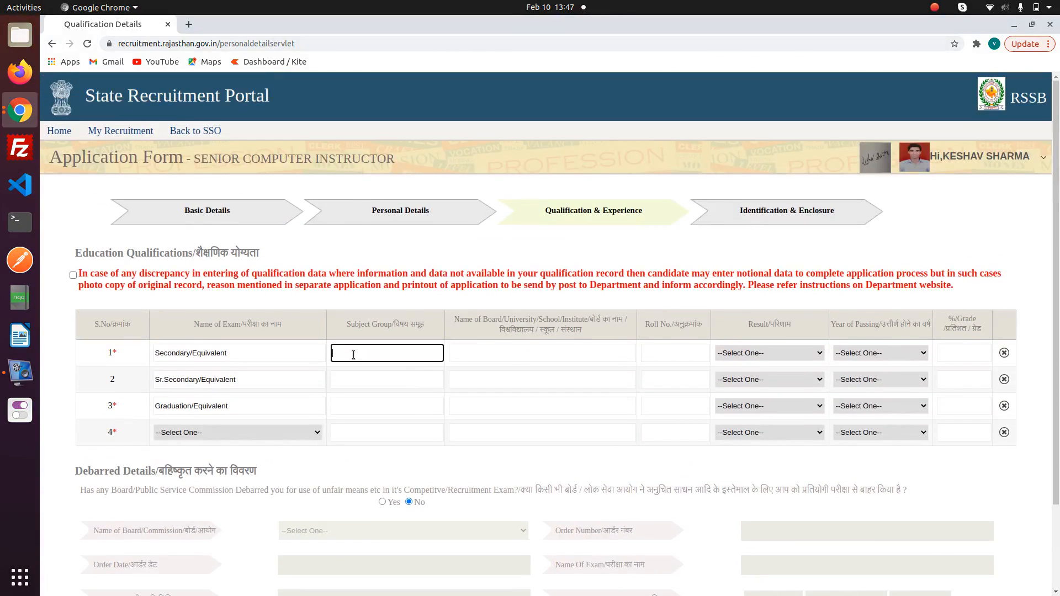
pyautogui.click(73, 275)
pyautogui.click(372, 358)
pyautogui.write('hindi,enffhjkjl')
pyautogui.click(493, 351)
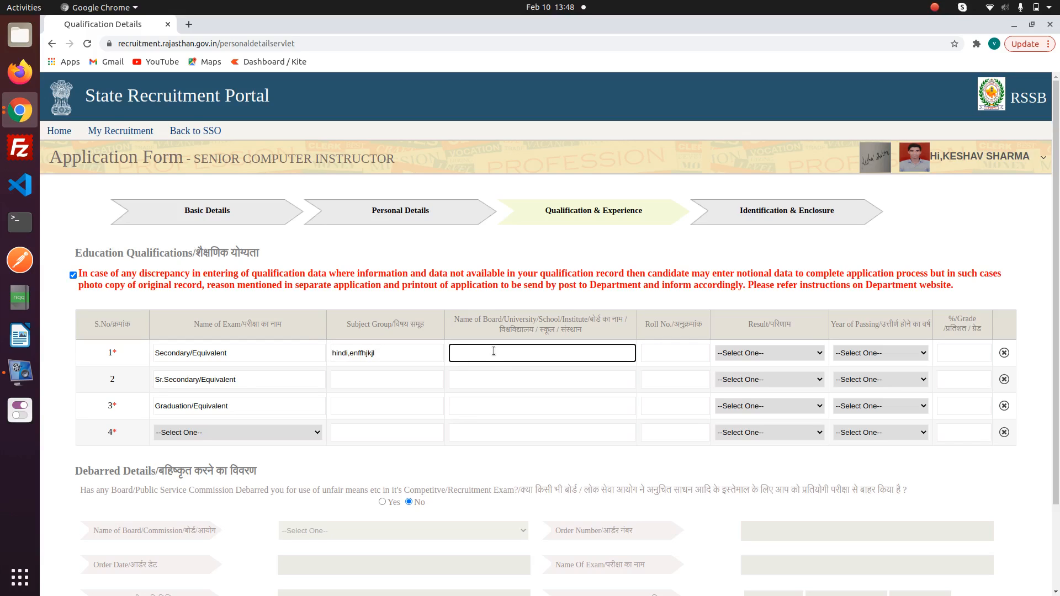
pyautogui.write('bser')
pyautogui.click(665, 356)
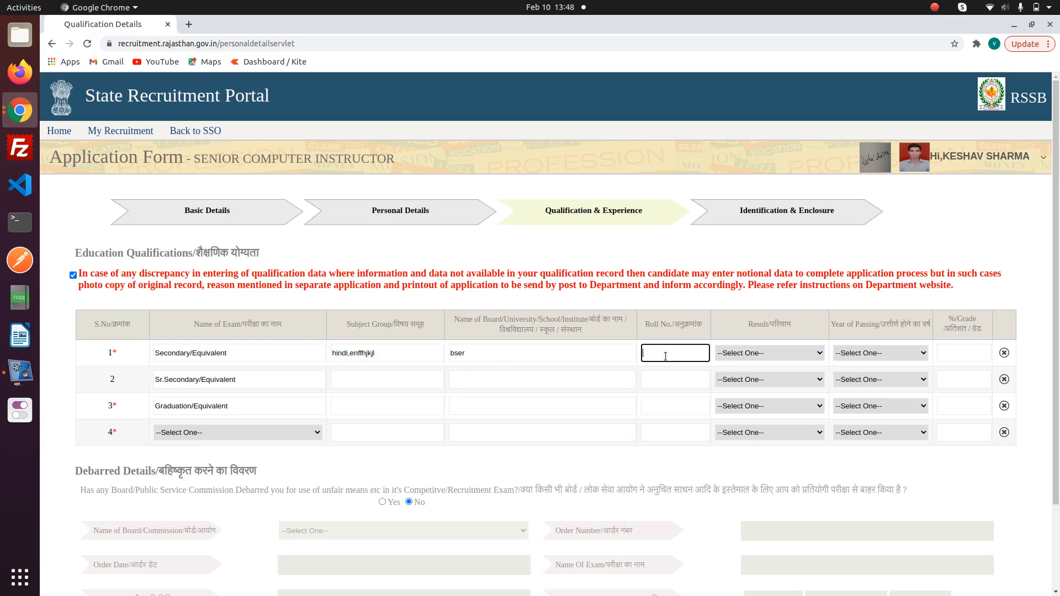
# - Set the Secondary result type Percentage, passing year 2010 and score 84
pyautogui.click(769, 353)
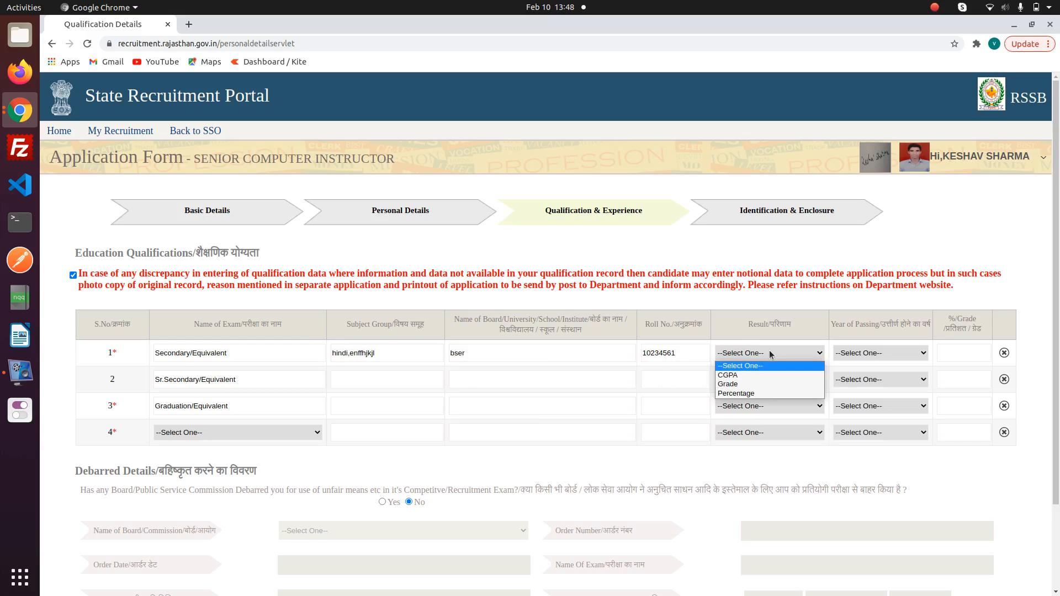
pyautogui.click(744, 394)
pyautogui.click(861, 356)
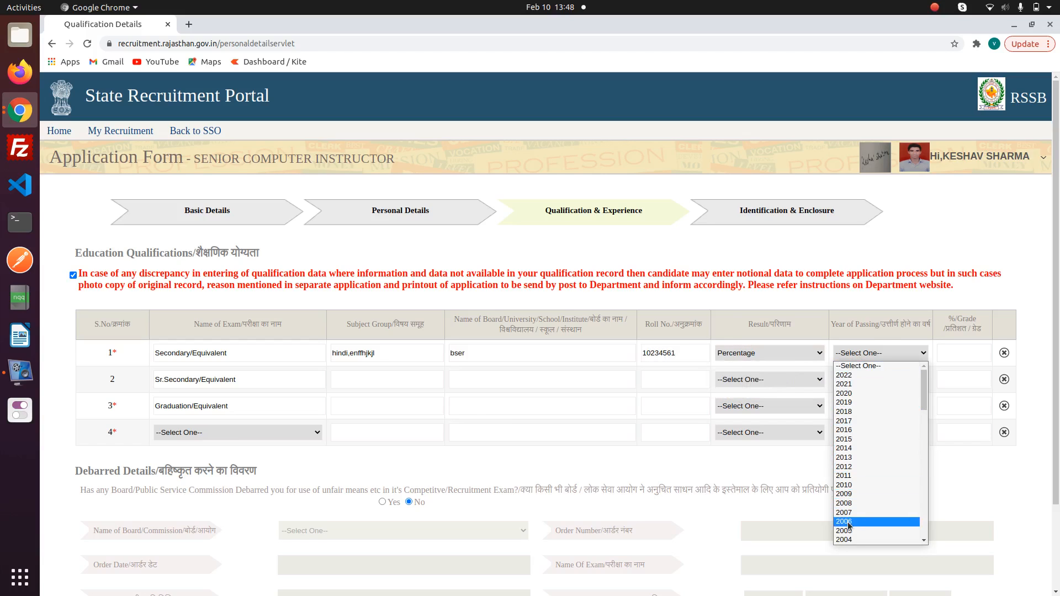
pyautogui.click(853, 485)
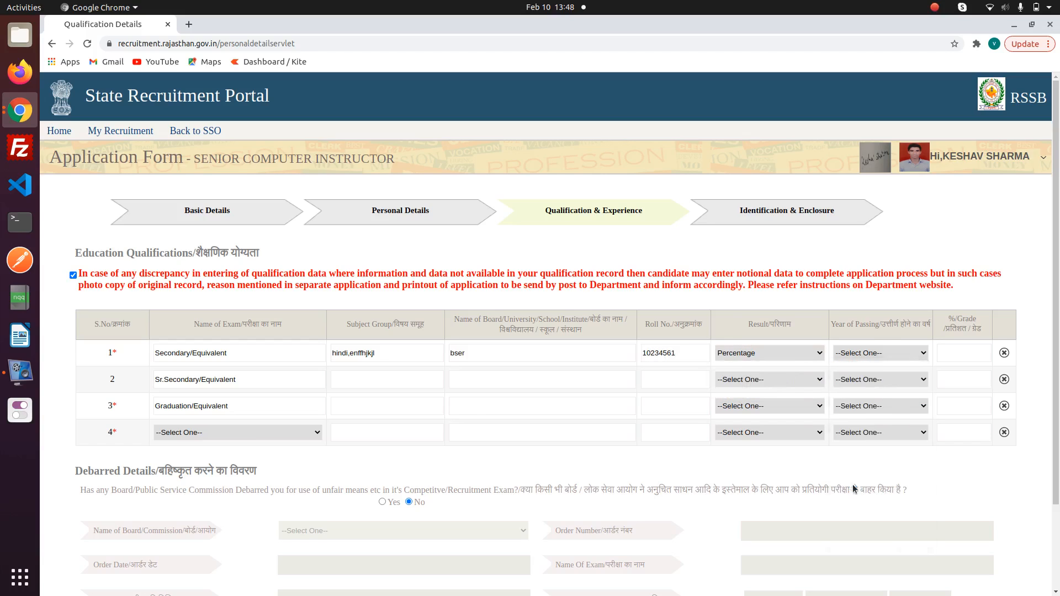
pyautogui.click(952, 355)
pyautogui.write('84')
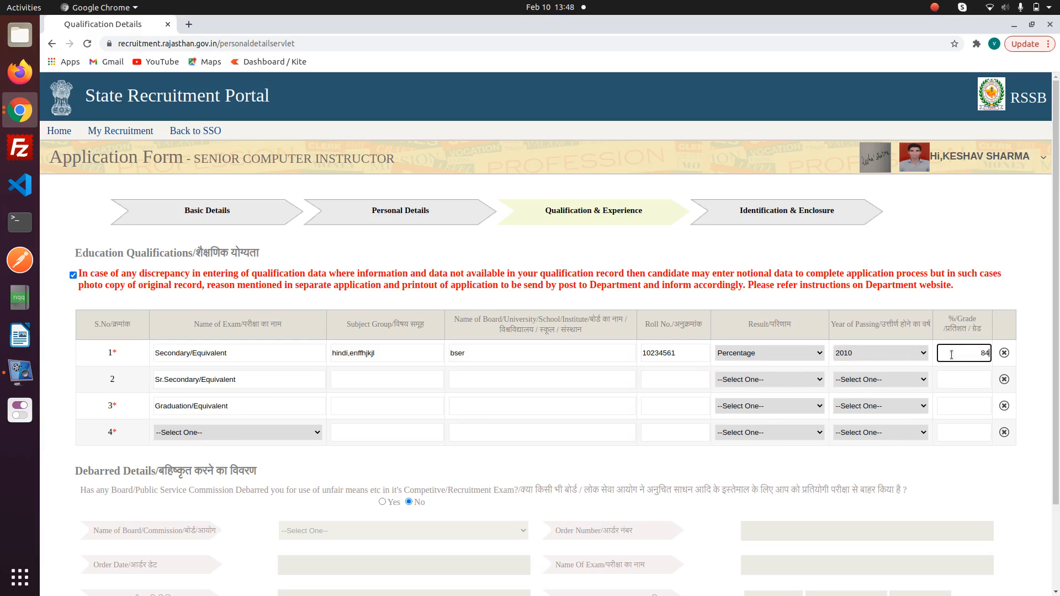
pyautogui.click(977, 379)
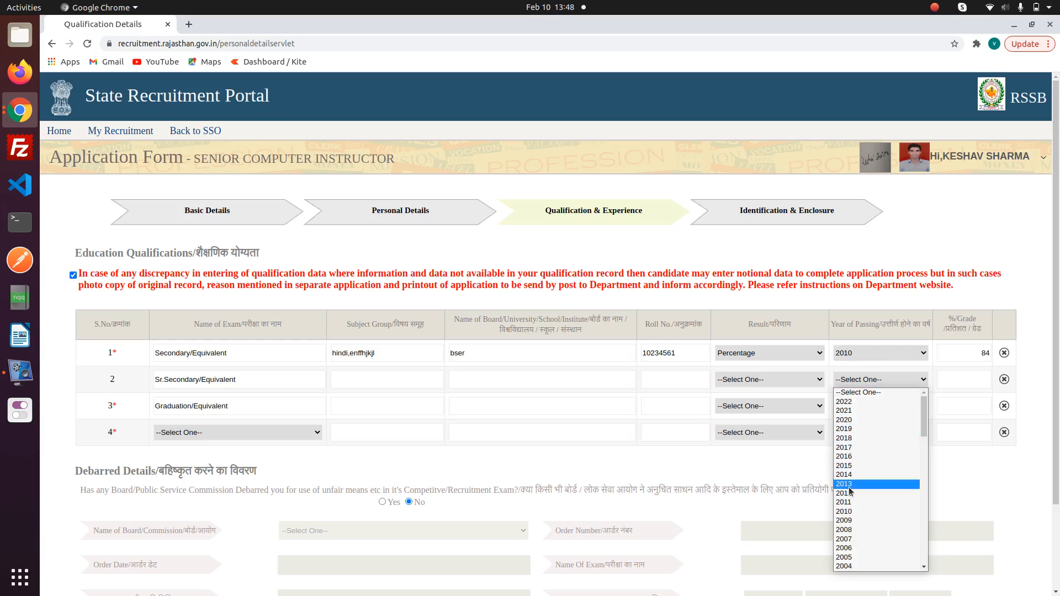
# - Set Sr. Secondary result to Percentage, and enter the Sr. Secondary and Graduation roll numbers
pyautogui.click(853, 493)
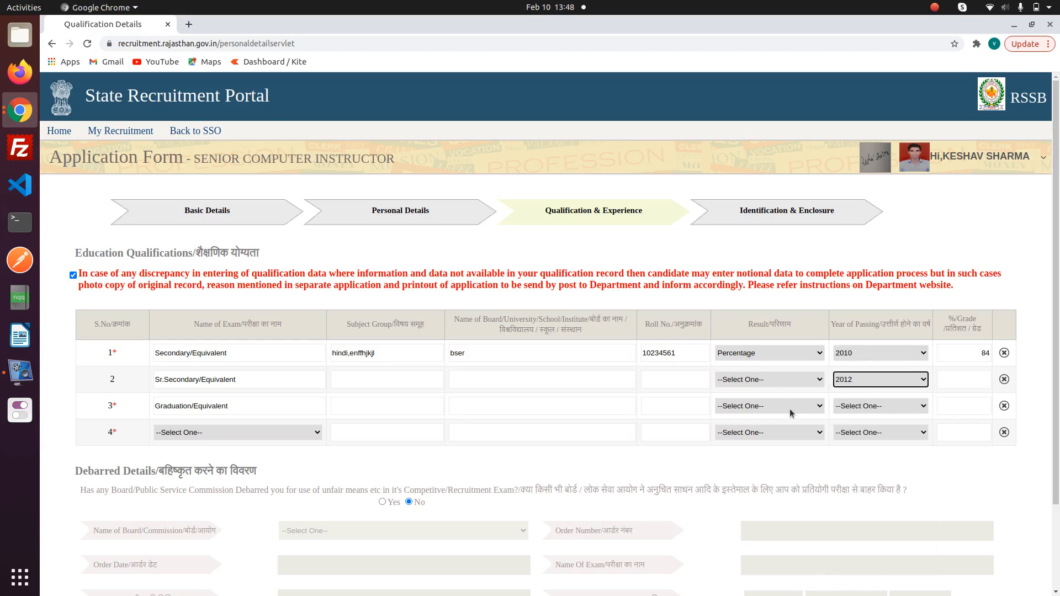
pyautogui.click(770, 381)
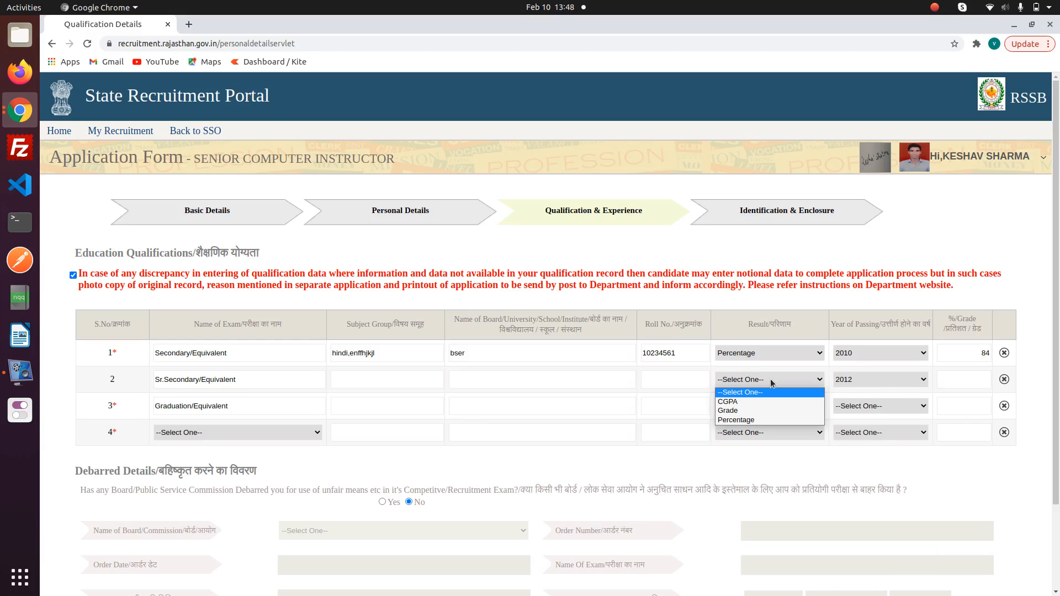
pyautogui.click(752, 420)
pyautogui.click(659, 370)
pyautogui.write('456454646')
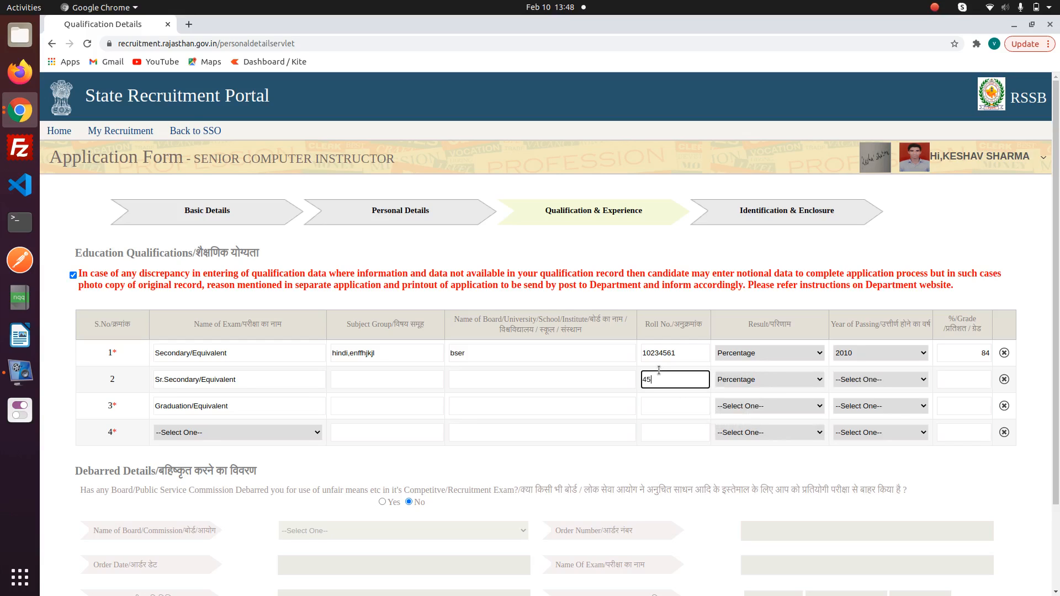
pyautogui.click(665, 401)
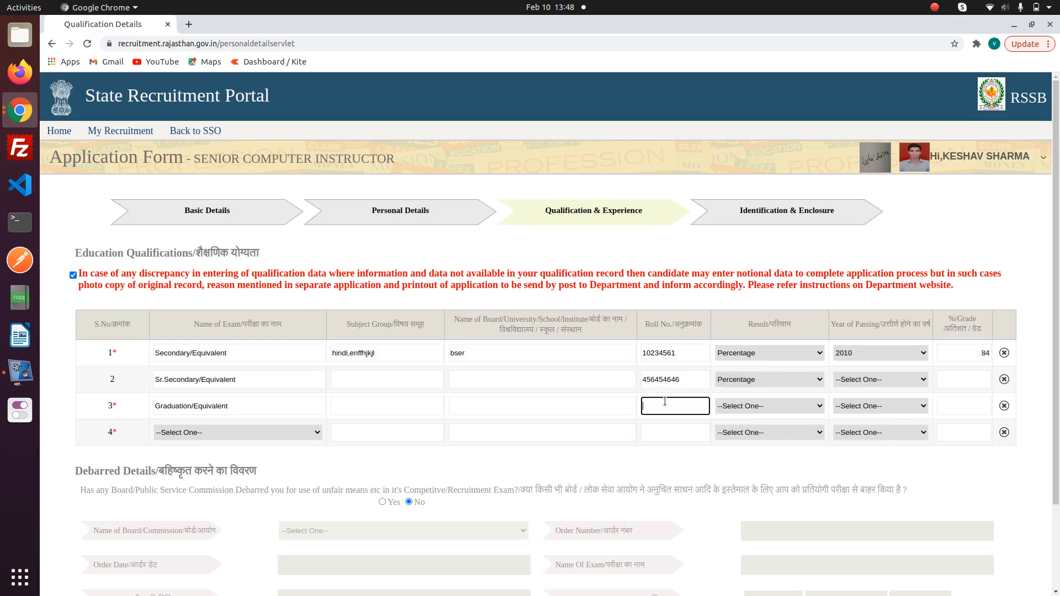
pyautogui.click(681, 436)
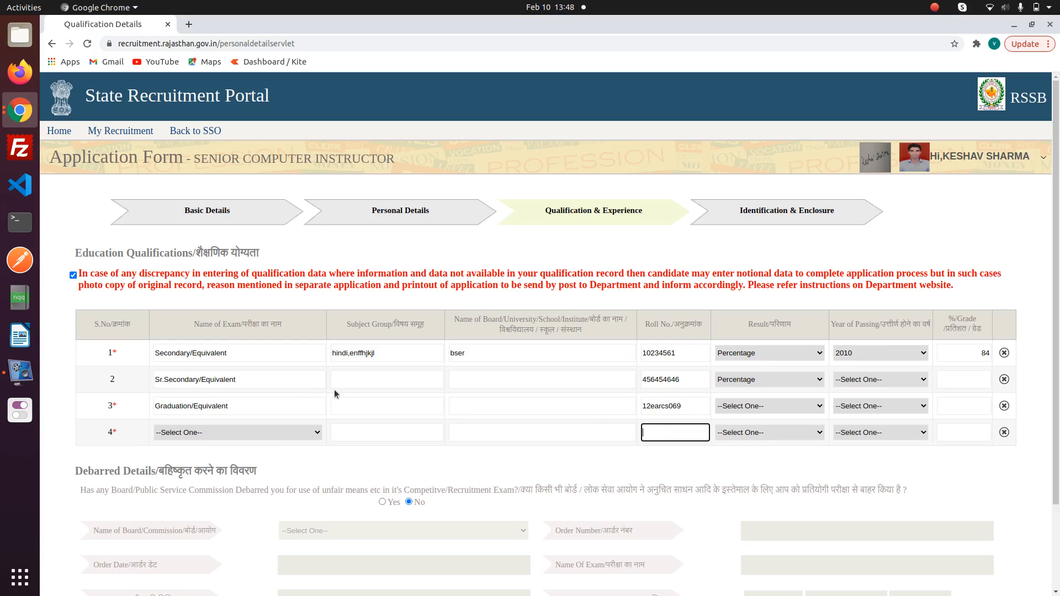
# - Enter Sr. Secondary subject 'trdfgjk' with board 'bser', and Graduation 'computer science' at 'rtu'
pyautogui.click(368, 377)
pyautogui.write('trdfgjk')
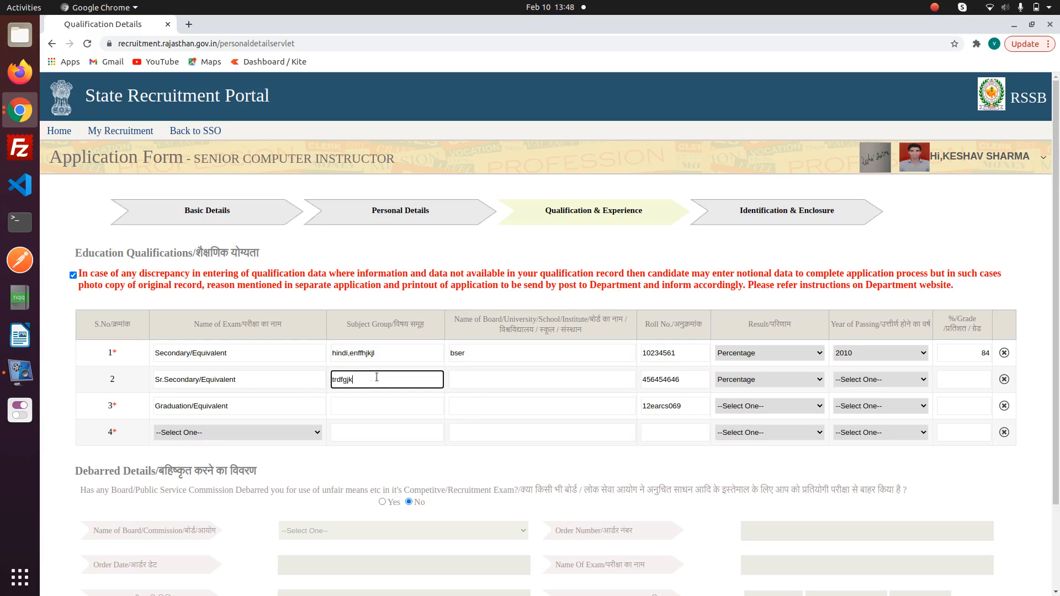
pyautogui.click(473, 384)
pyautogui.write('bse')
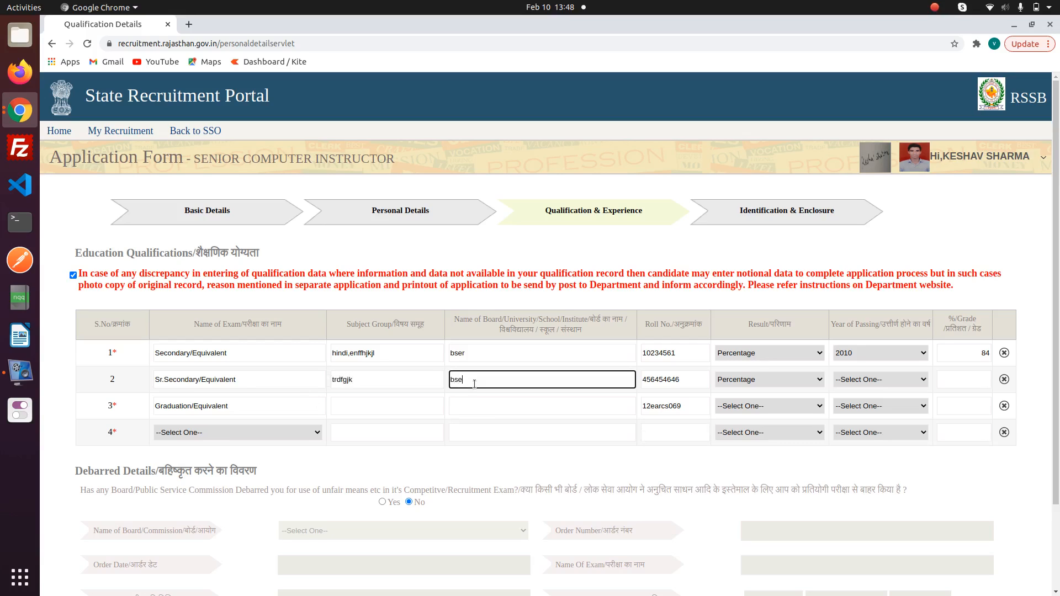
pyautogui.write('r')
pyautogui.click(362, 403)
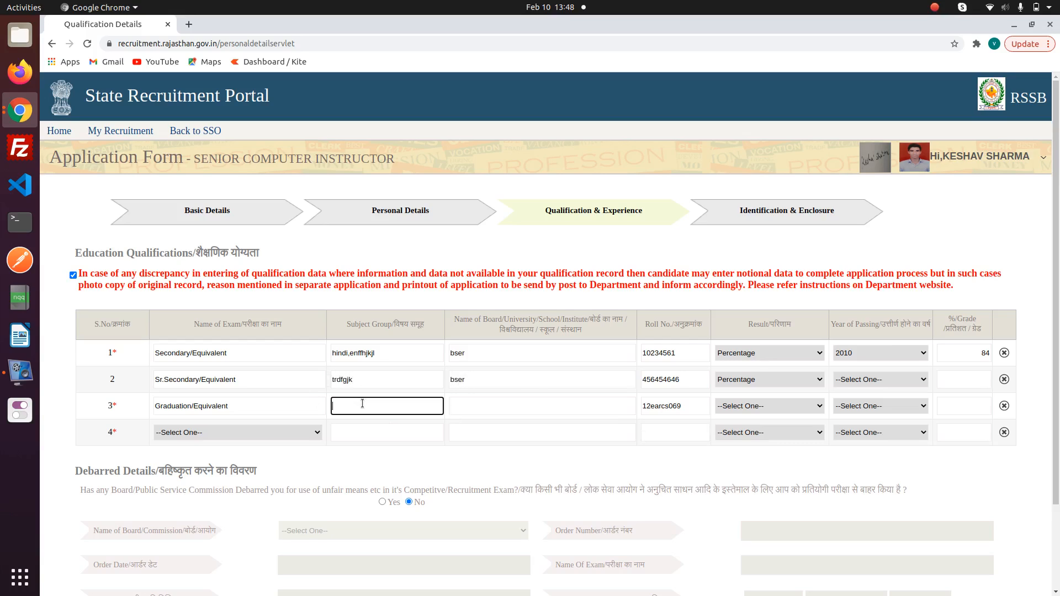
pyautogui.write('computer science')
pyautogui.click(480, 414)
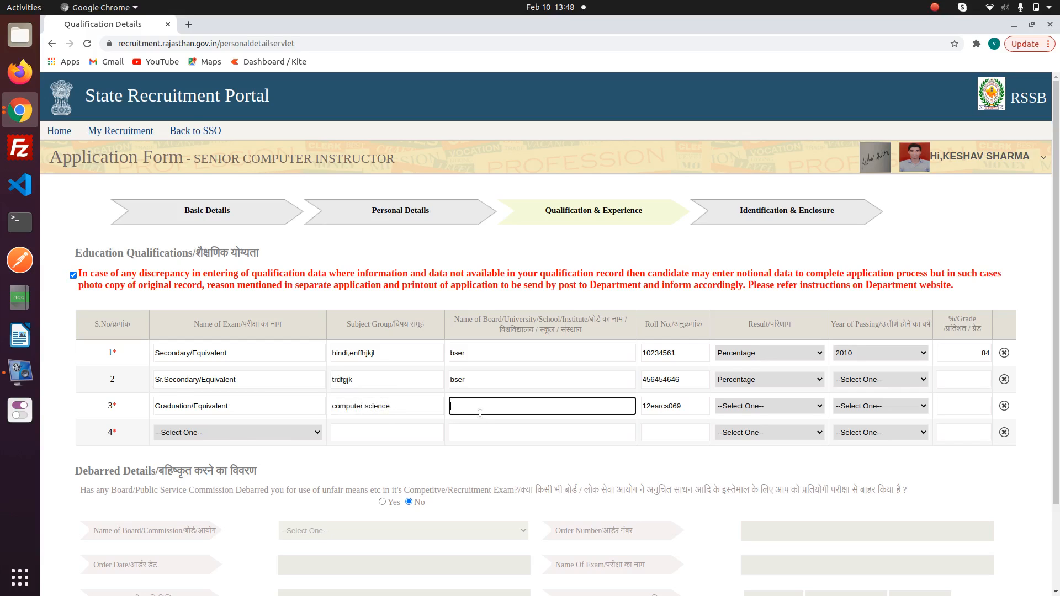
pyautogui.click(393, 411)
pyautogui.click(478, 408)
pyautogui.write('rtu')
pyautogui.click(356, 431)
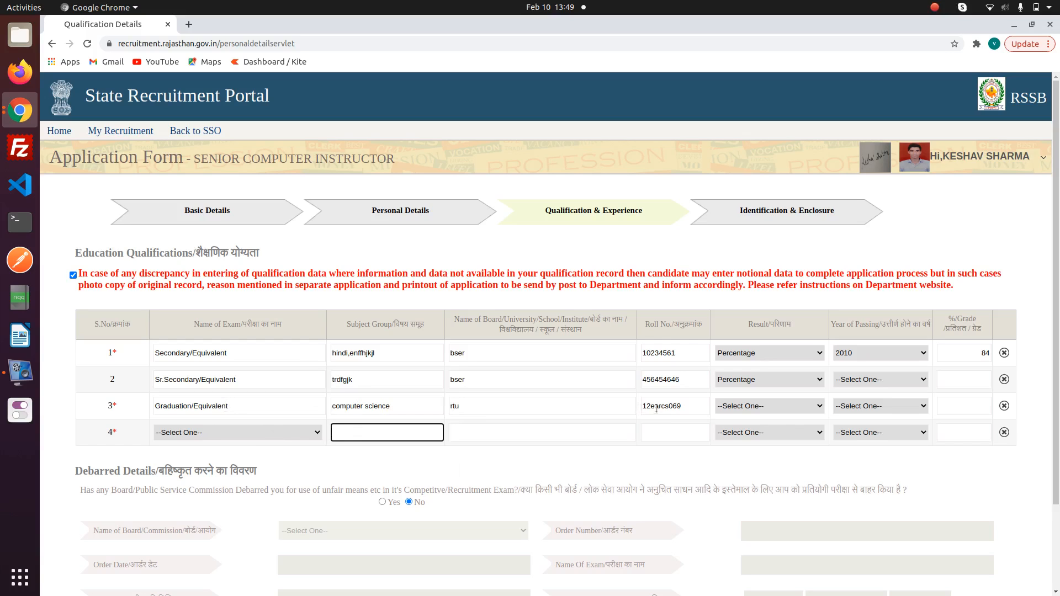
pyautogui.scroll(-1, 578, 400)
pyautogui.scroll(1, 577, 400)
# - Open the fourth row's Name of Exam list showing M.C.A., M.Sc. and Master in Engineering
pyautogui.click(272, 436)
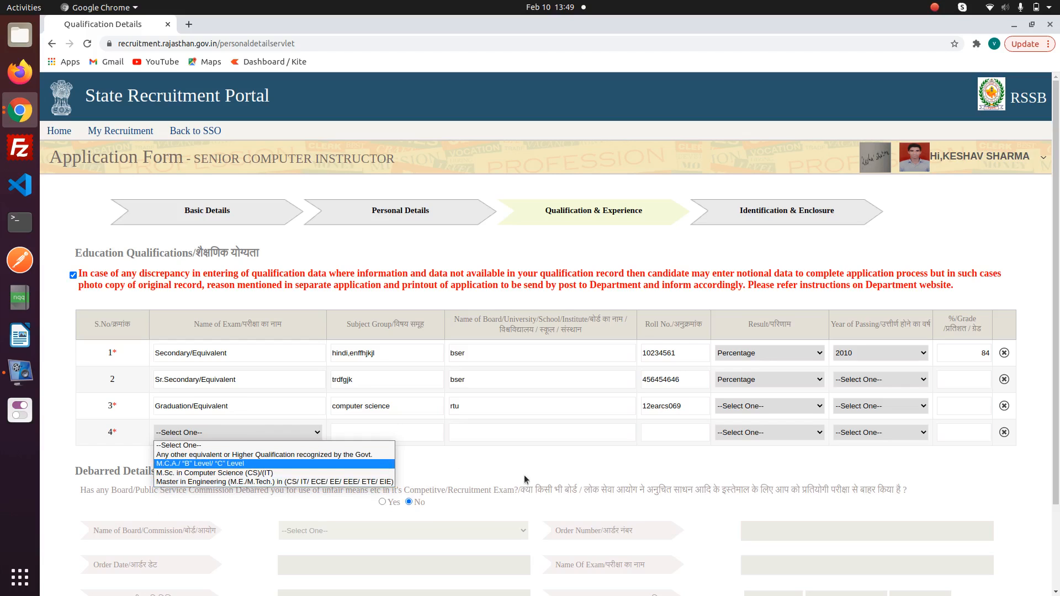
# - Add Master in Engineering as row 4 with subject 'fuyjhhk', board 'rtu' and its roll number
pyautogui.click(229, 481)
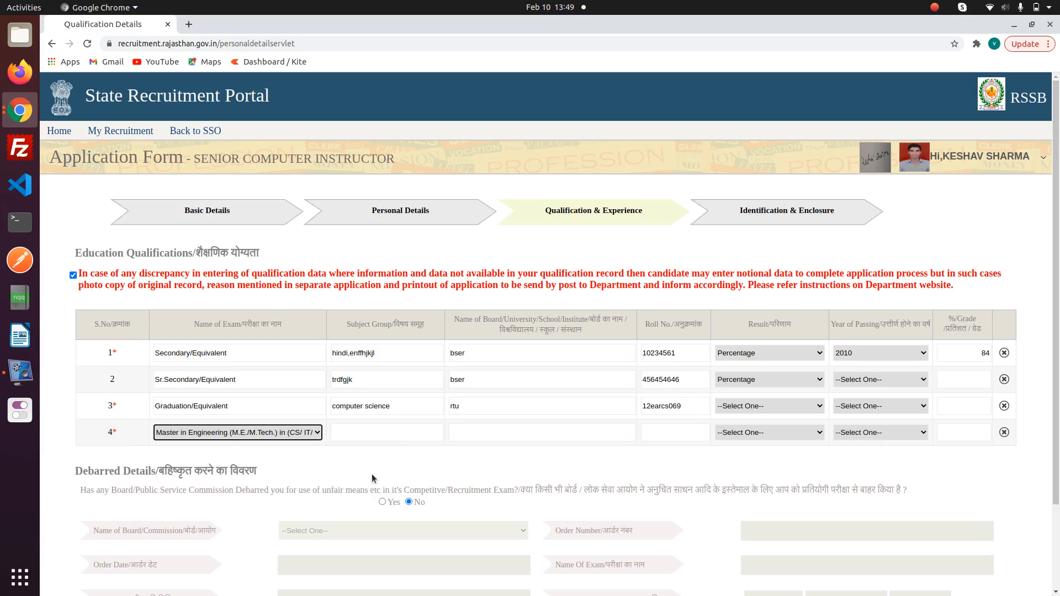
pyautogui.scroll(-3, 372, 473)
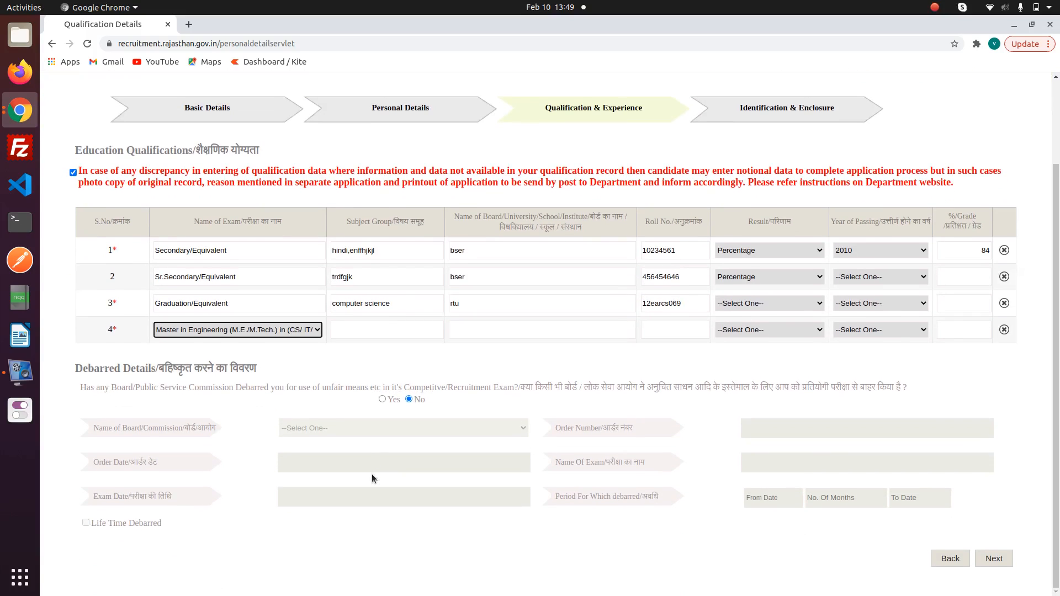
pyautogui.click(370, 333)
pyautogui.write('fuyjhhk')
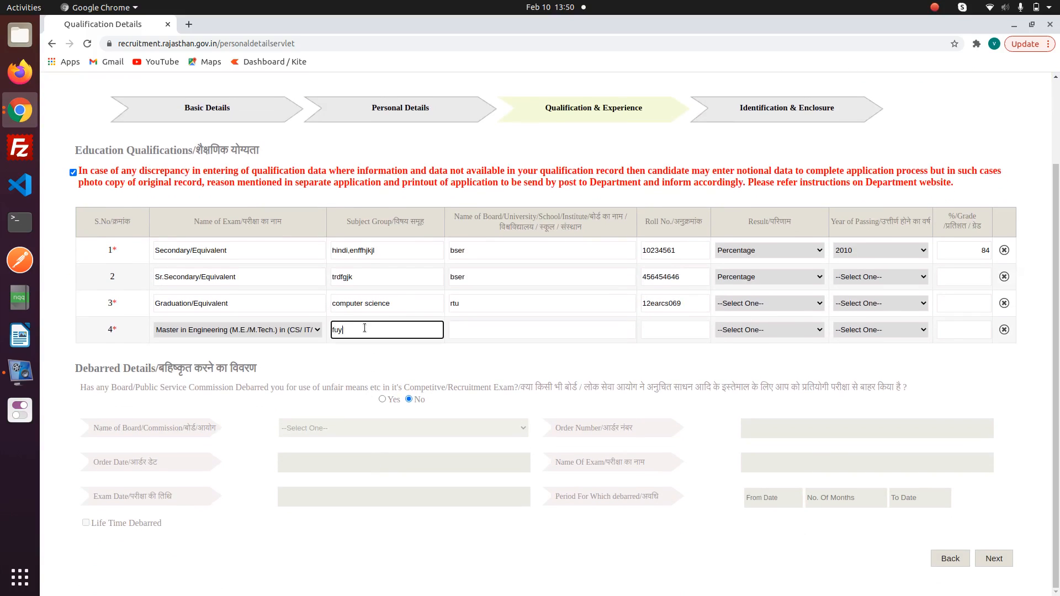
pyautogui.click(482, 328)
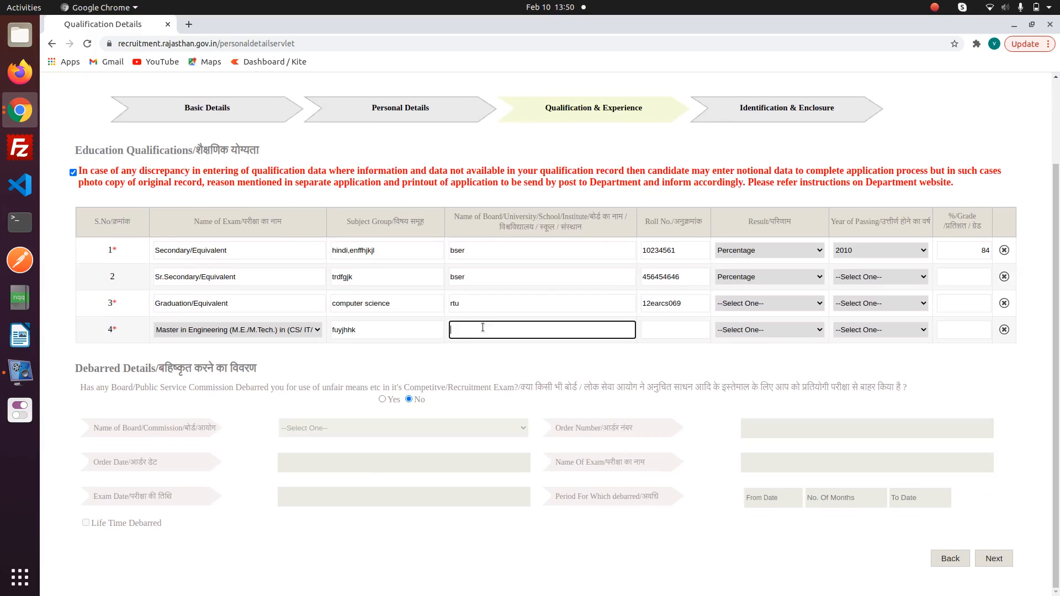
pyautogui.write('rtu')
pyautogui.click(674, 330)
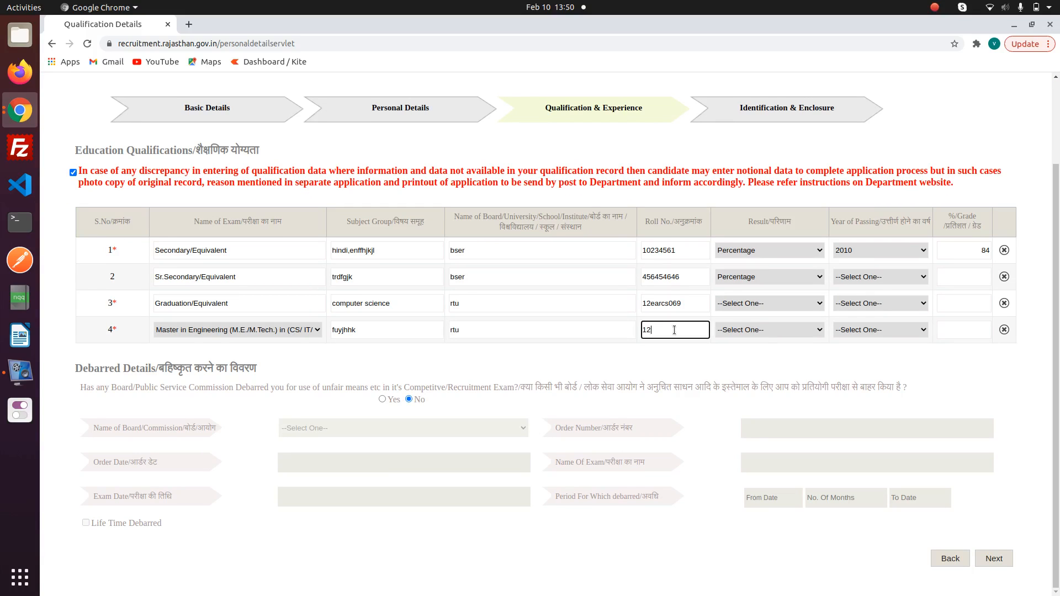
# - Set Percentage for Graduation and Master's, and passing years 2012, 2016 and 2018
pyautogui.click(752, 303)
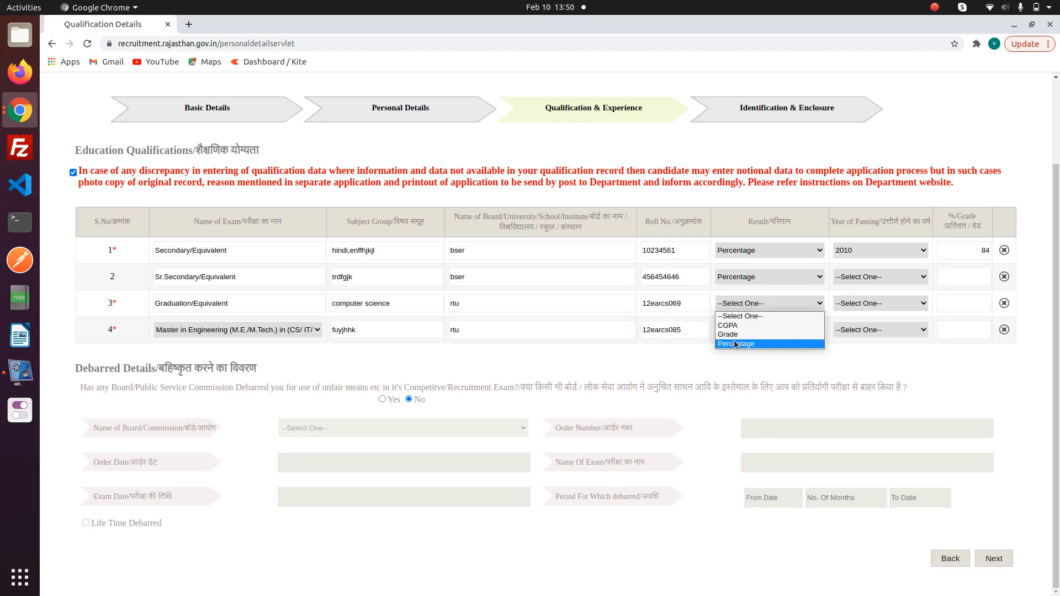
pyautogui.click(735, 344)
pyautogui.click(734, 330)
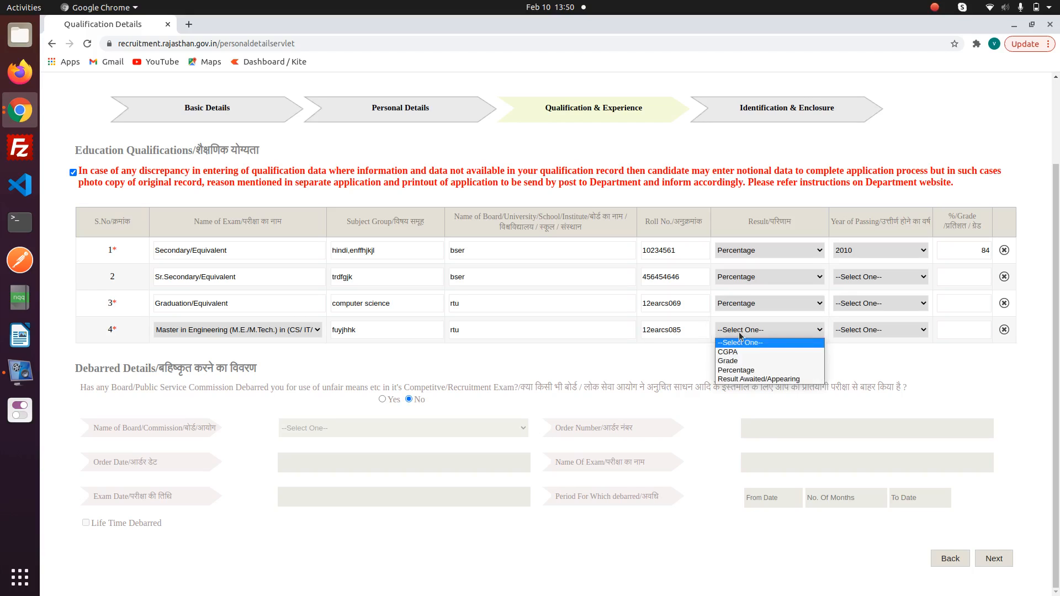
pyautogui.click(733, 375)
pyautogui.click(865, 278)
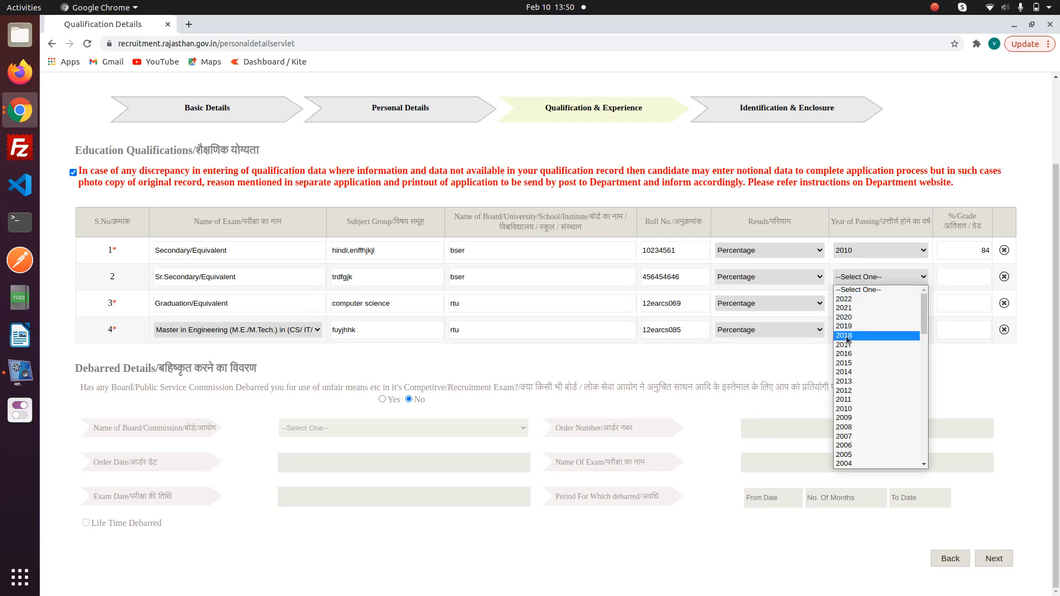
pyautogui.click(853, 390)
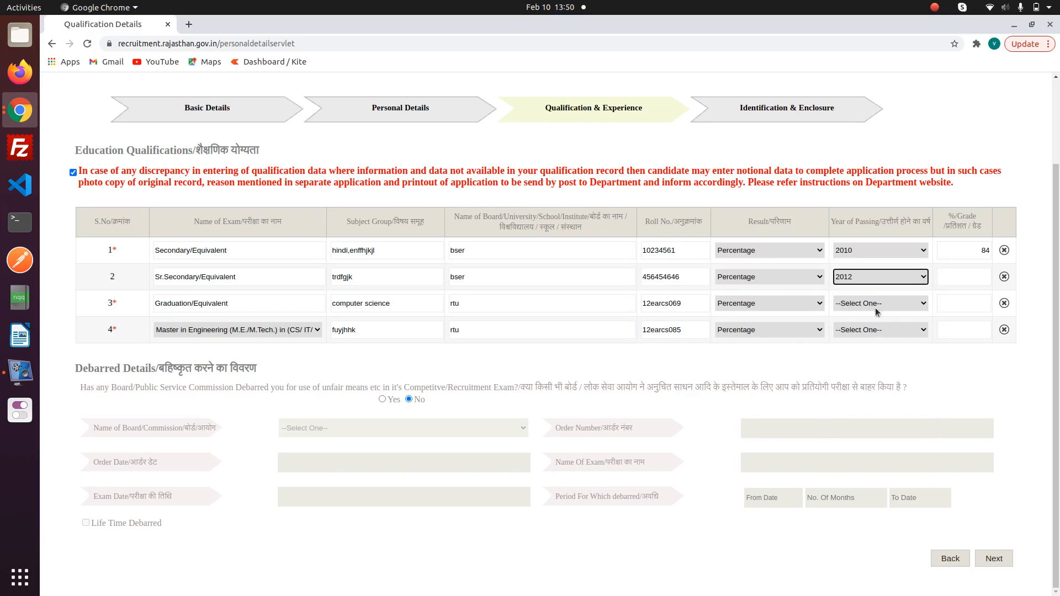
pyautogui.click(877, 312)
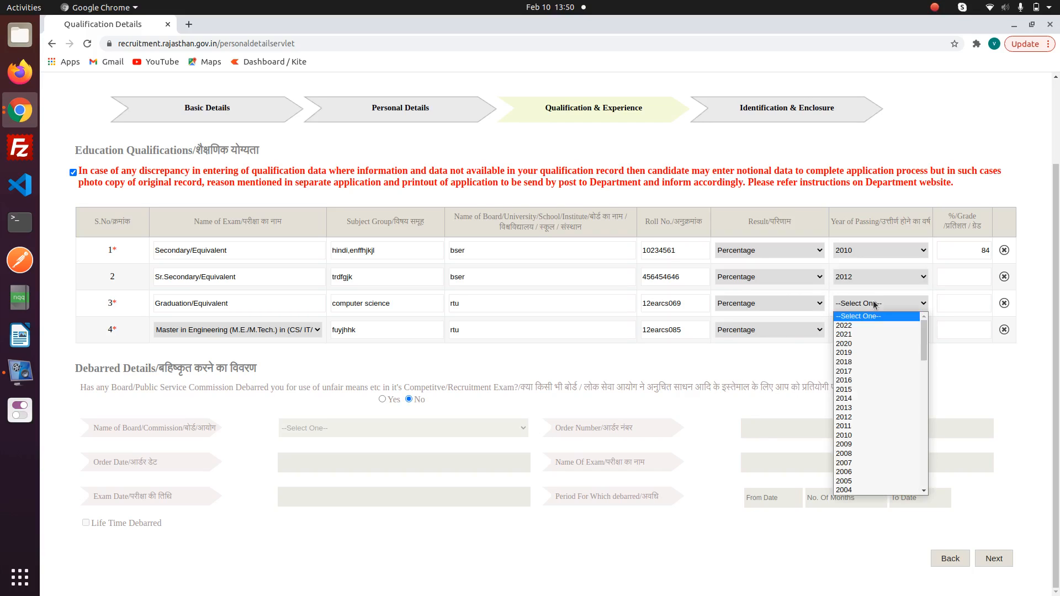
pyautogui.click(851, 379)
pyautogui.click(859, 331)
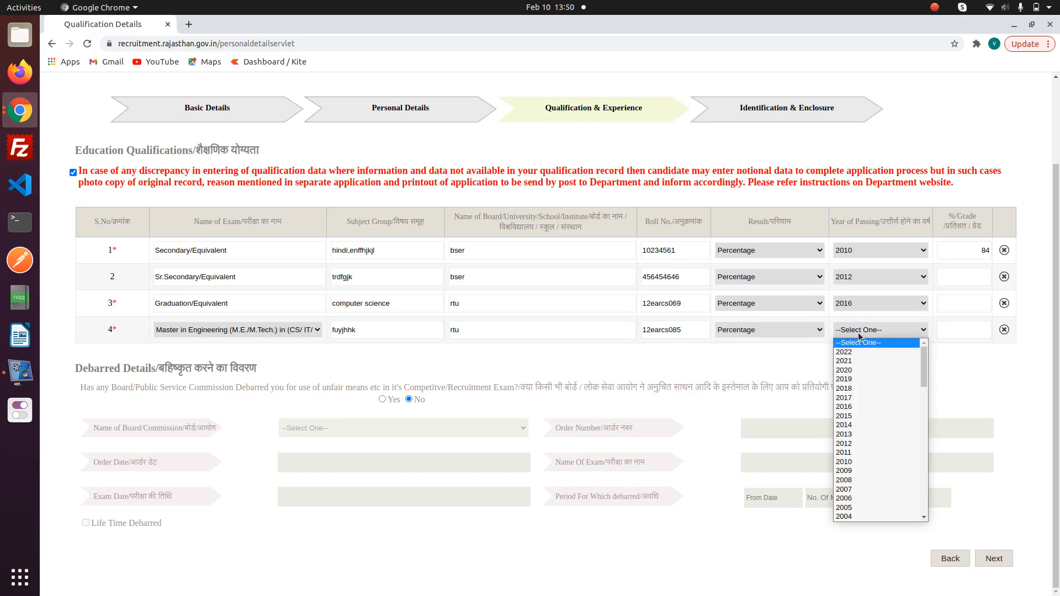
pyautogui.click(851, 387)
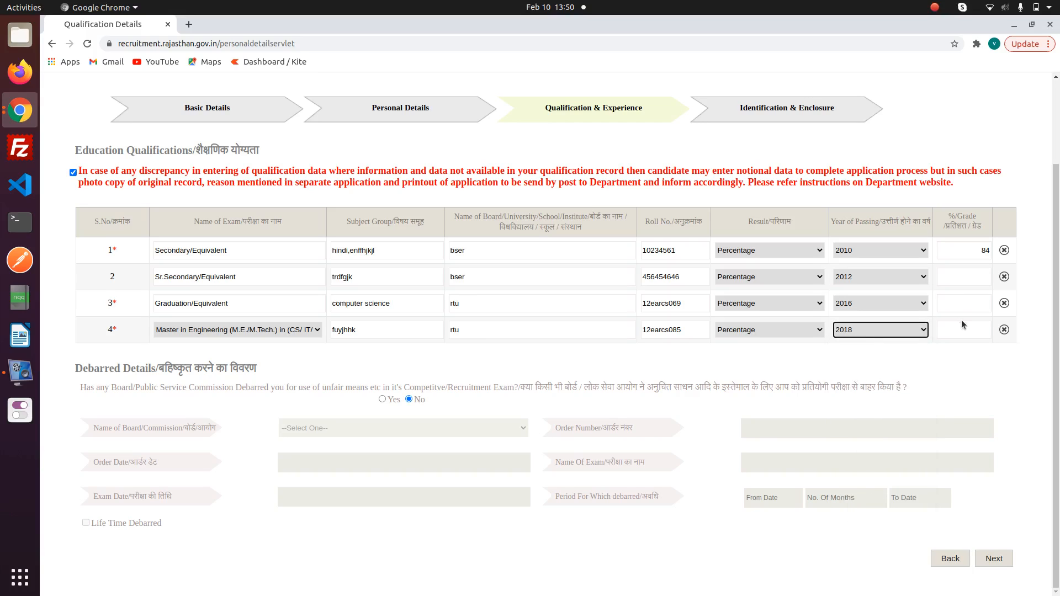
# - Enter percentages 86, 88 and 85, then save the qualifications and continue
pyautogui.click(973, 274)
pyautogui.write('86')
pyautogui.click(979, 301)
pyautogui.write('88')
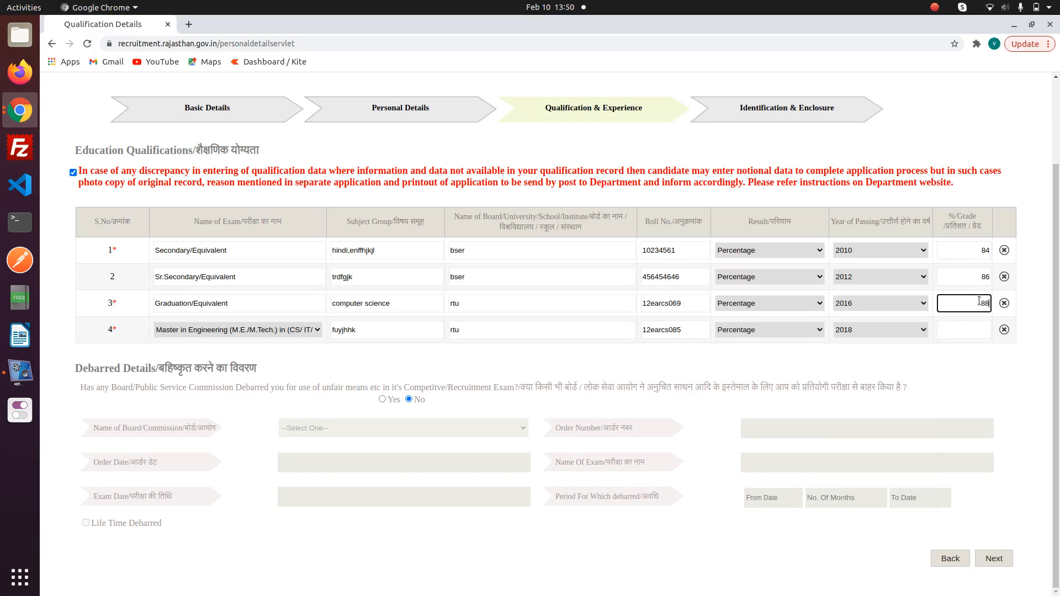
pyautogui.click(976, 330)
pyautogui.write('85')
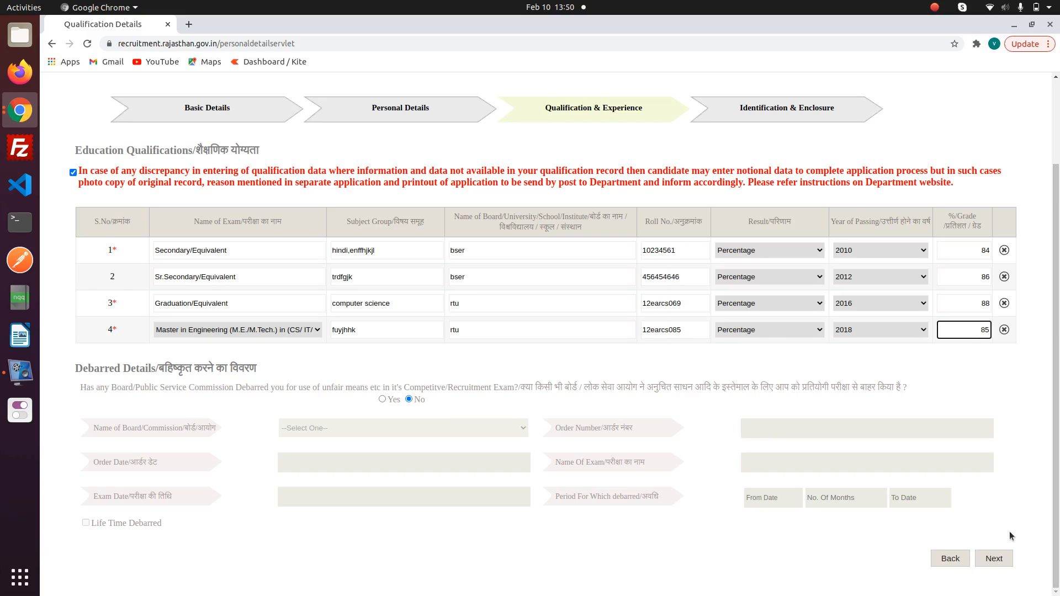
pyautogui.click(994, 558)
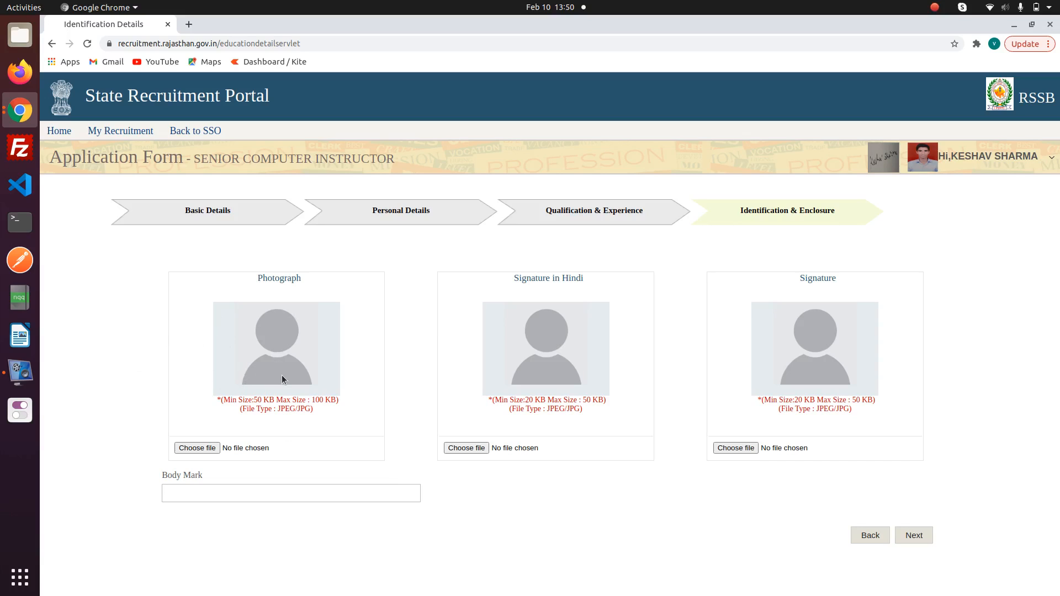
# - Try to continue without uploads, dismiss the 'Please attach file' alert, and go to My Recruitment
pyautogui.click(921, 543)
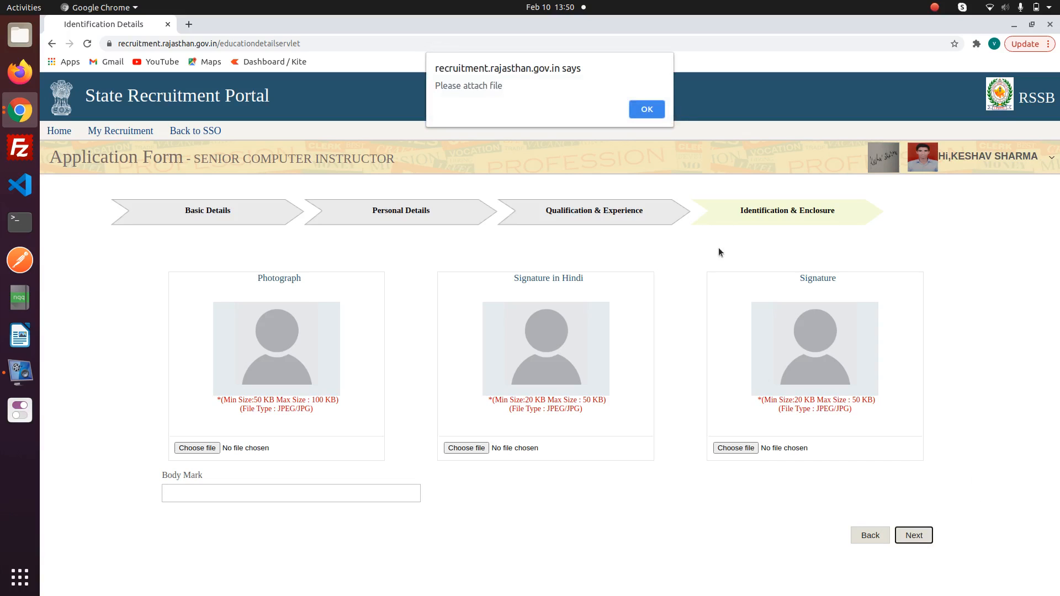
pyautogui.click(646, 110)
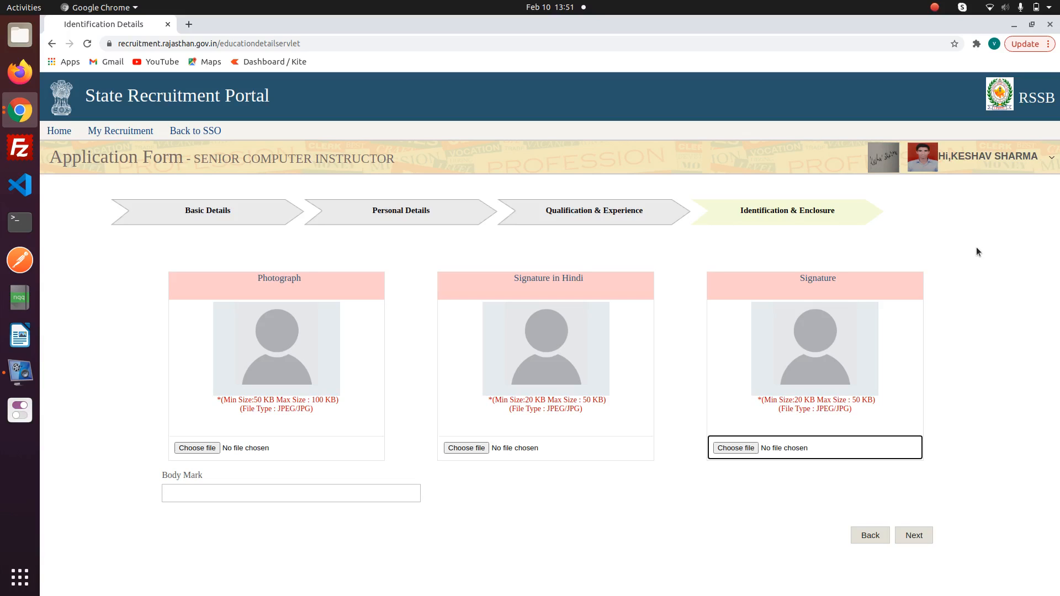
pyautogui.click(140, 133)
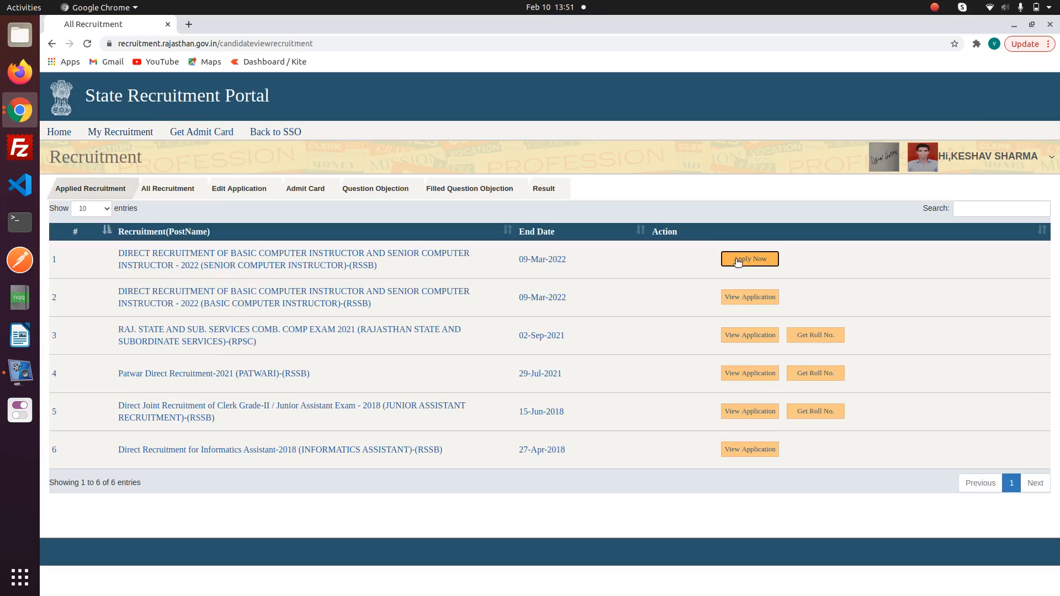
pyautogui.click(738, 260)
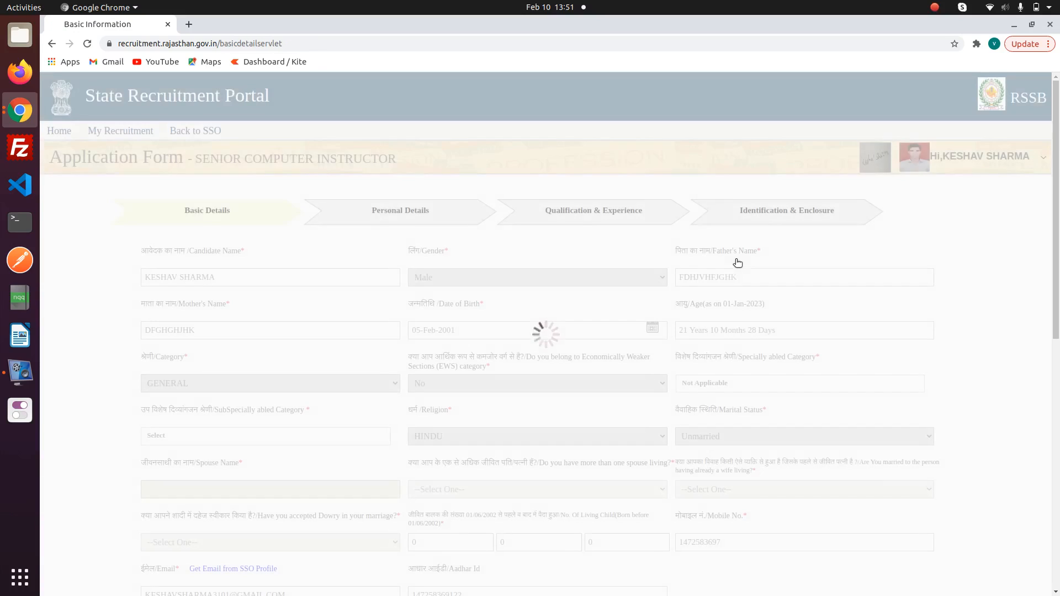
pyautogui.scroll(-3, 1058, 220)
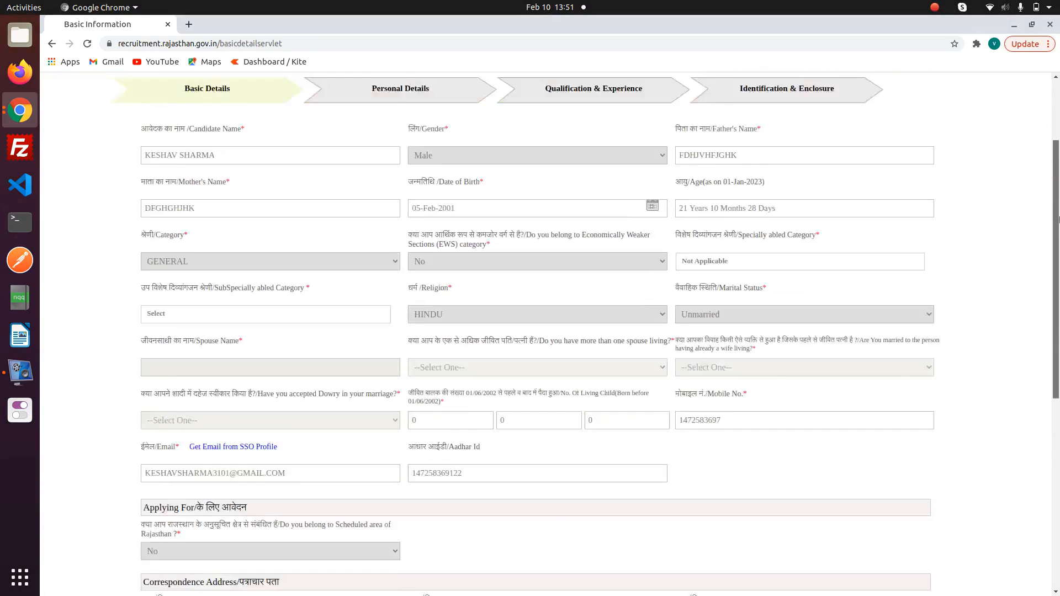
pyautogui.moveTo(1058, 220)
pyautogui.mouseDown()
pyautogui.moveTo(1058, 420)
pyautogui.moveTo(1047, 204)
pyautogui.mouseUp()
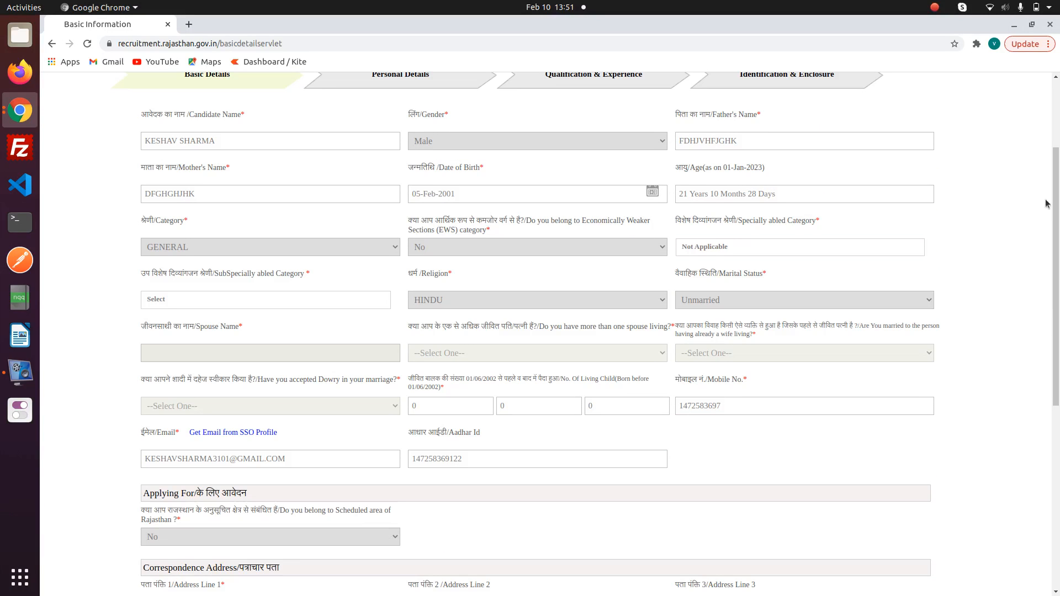
pyautogui.click(1054, 91)
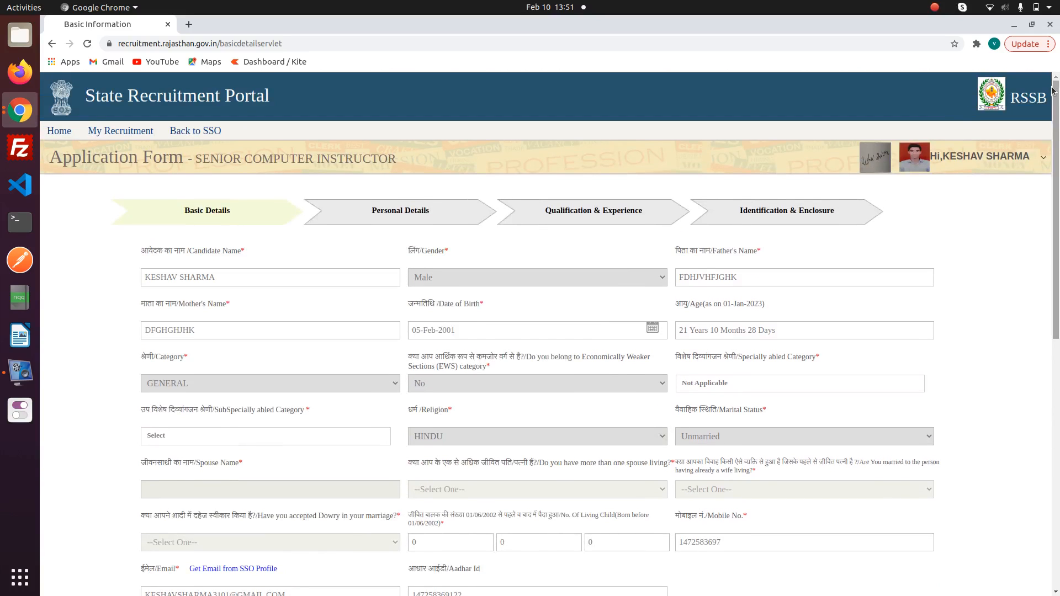
pyautogui.doubleClick(781, 216)
pyautogui.click(641, 217)
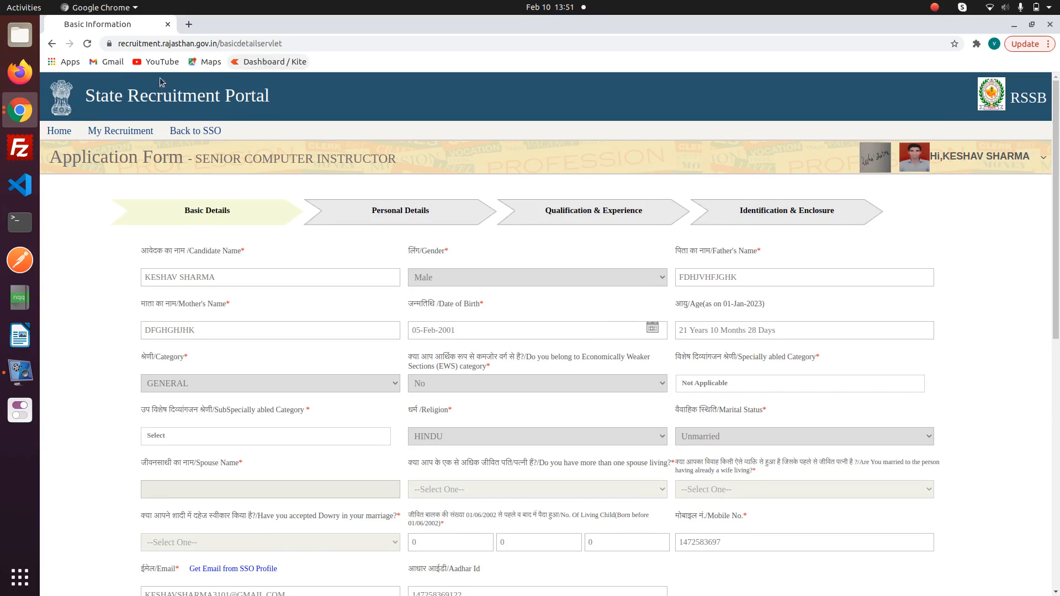
pyautogui.click(126, 132)
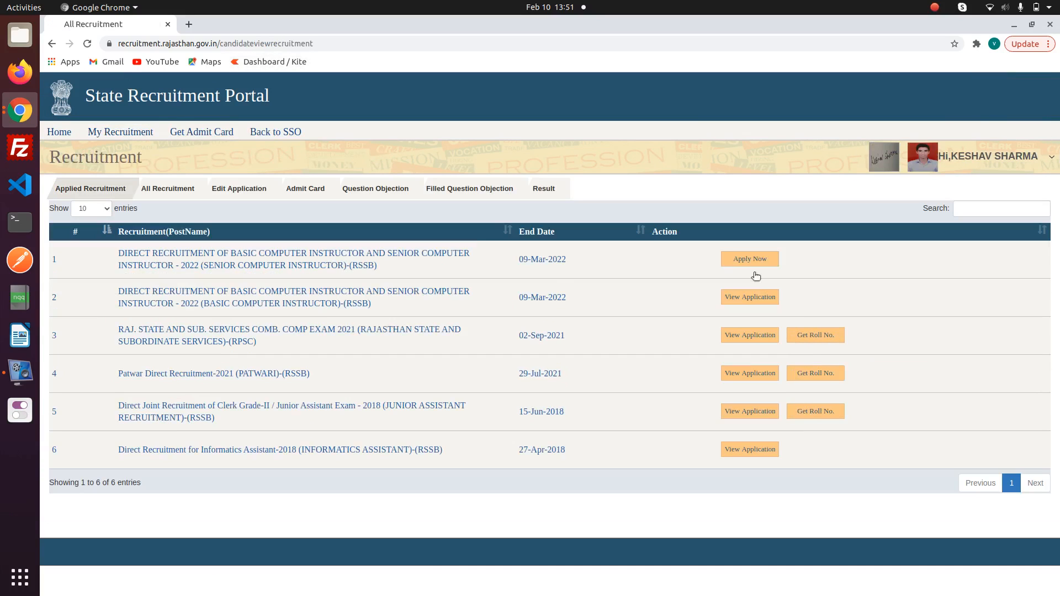
# - View the Basic Computer Instructor application and scroll through education, 450 fee payment and declaration
pyautogui.click(751, 298)
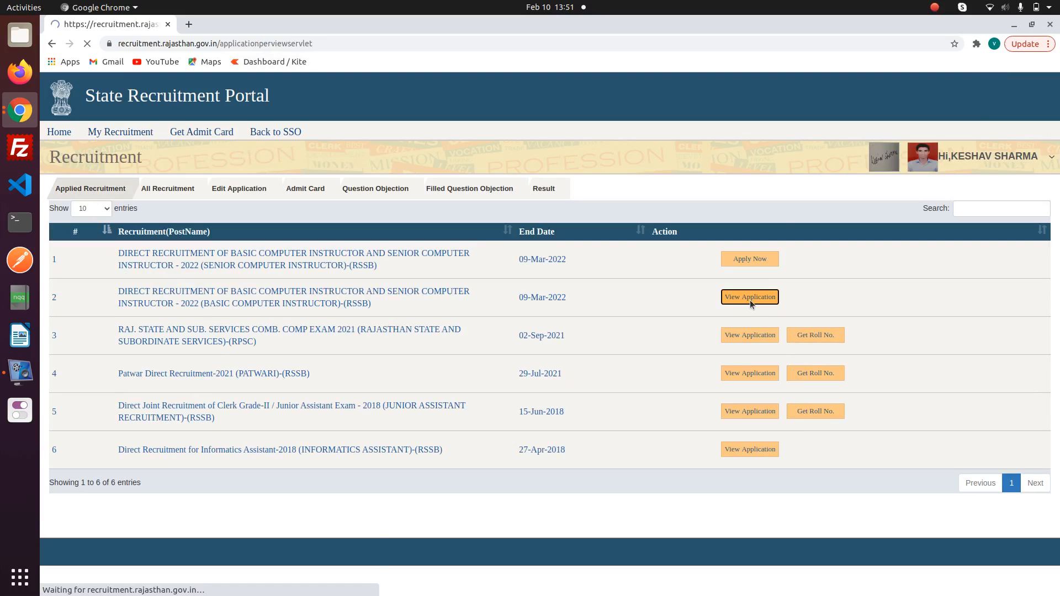
pyautogui.scroll(-15, 546, 334)
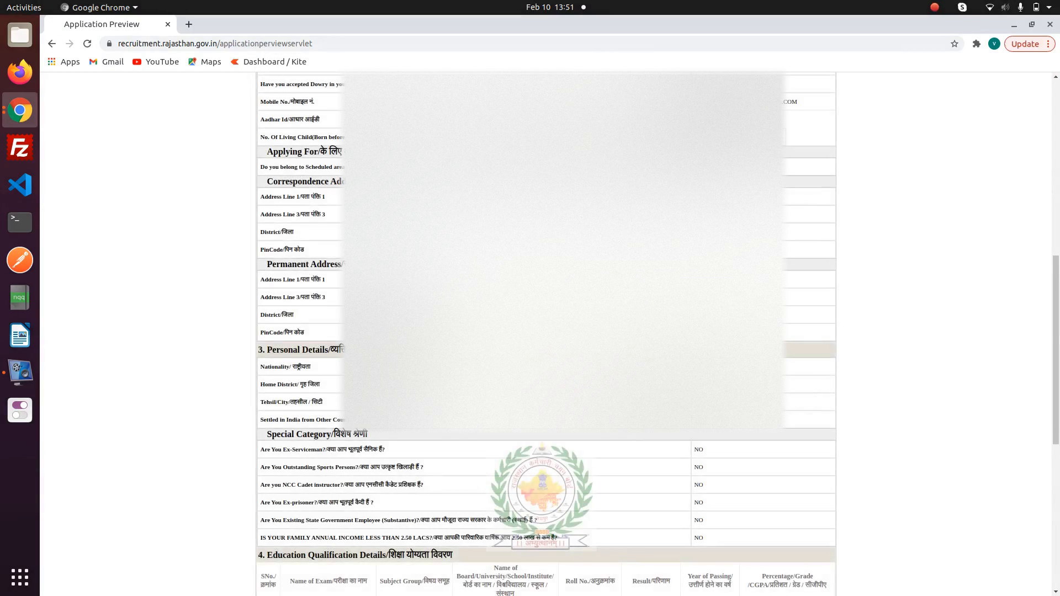
pyautogui.scroll(-6, 545, 333)
pyautogui.scroll(-6, 545, 334)
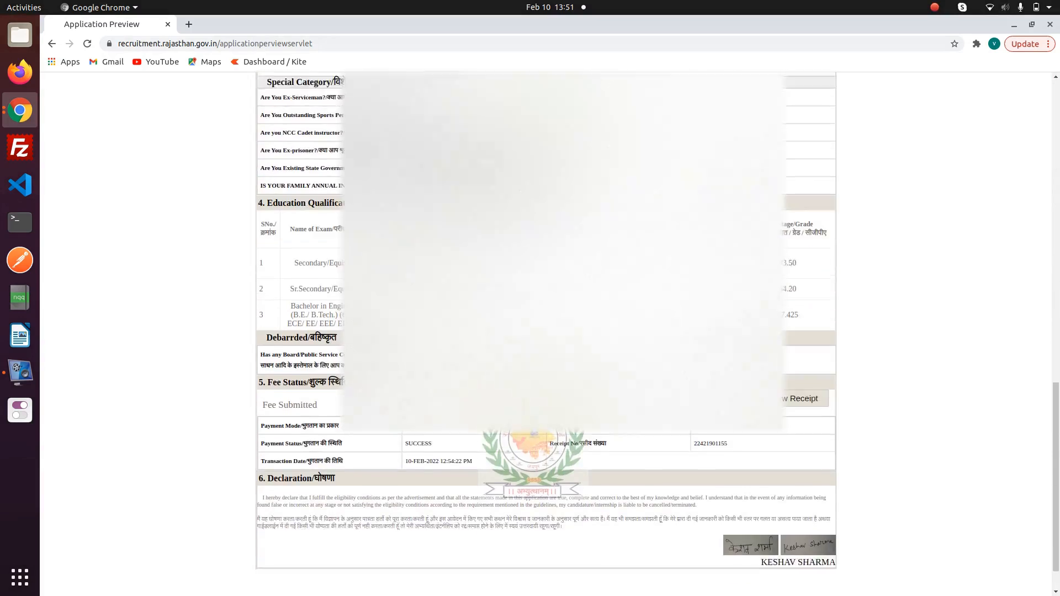
pyautogui.scroll(-1, 531, 394)
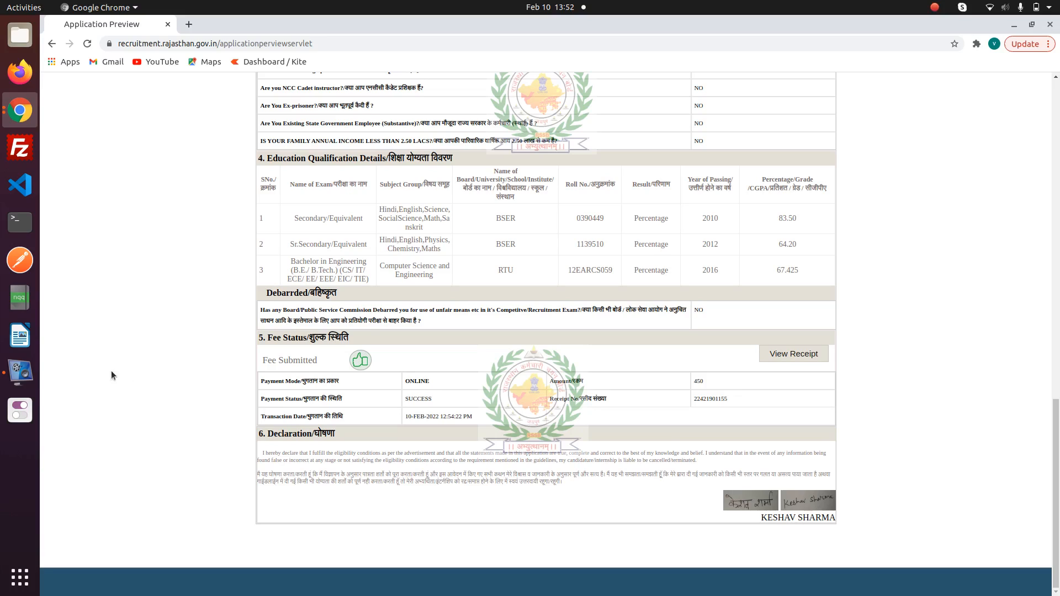
pyautogui.click(20, 371)
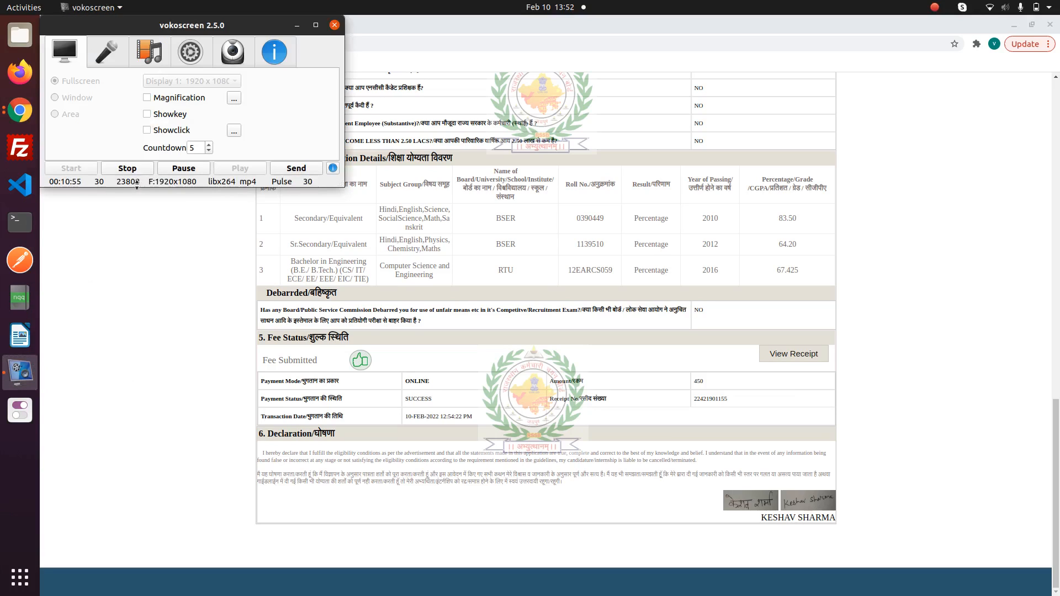